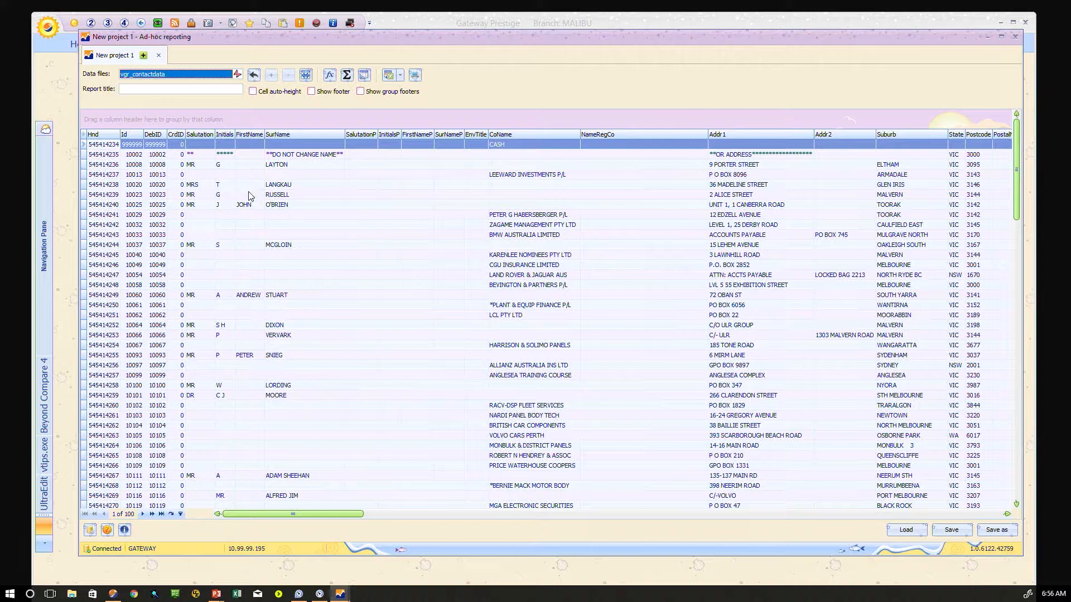
# Open the column customisation of the vgr_contactdata report and its FirstName header caption for editing
pyautogui.click(365, 76)
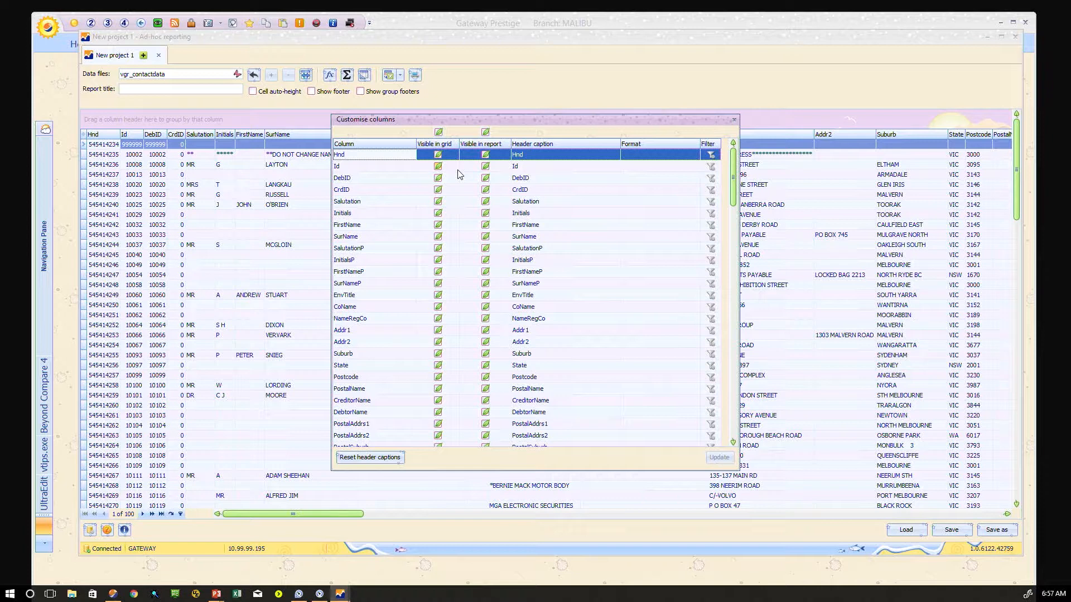
pyautogui.click(524, 225)
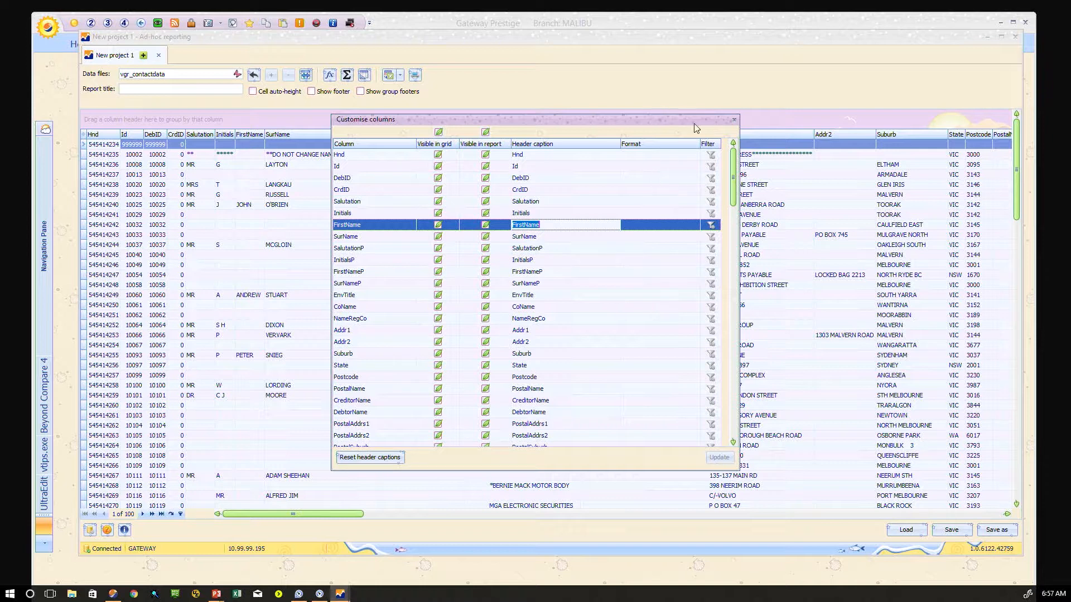
pyautogui.moveTo(0, 214); pyautogui.dragTo(576, 24)
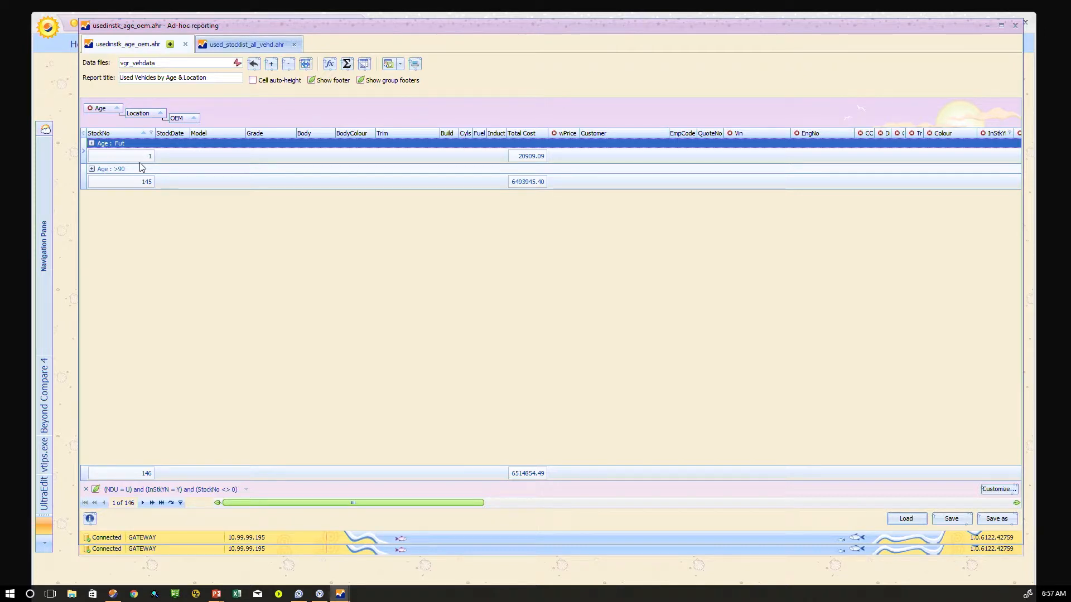
# Expand all groups in the Used Vehicles by Age & Location report and view its filter conditions in the Filter builder
pyautogui.click(273, 64)
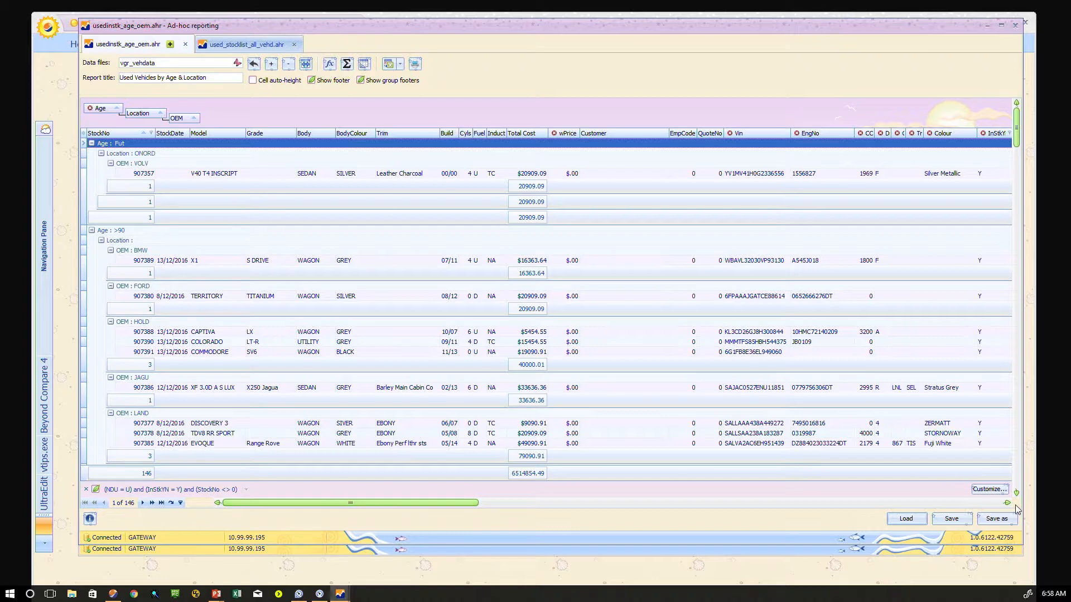
pyautogui.click(989, 491)
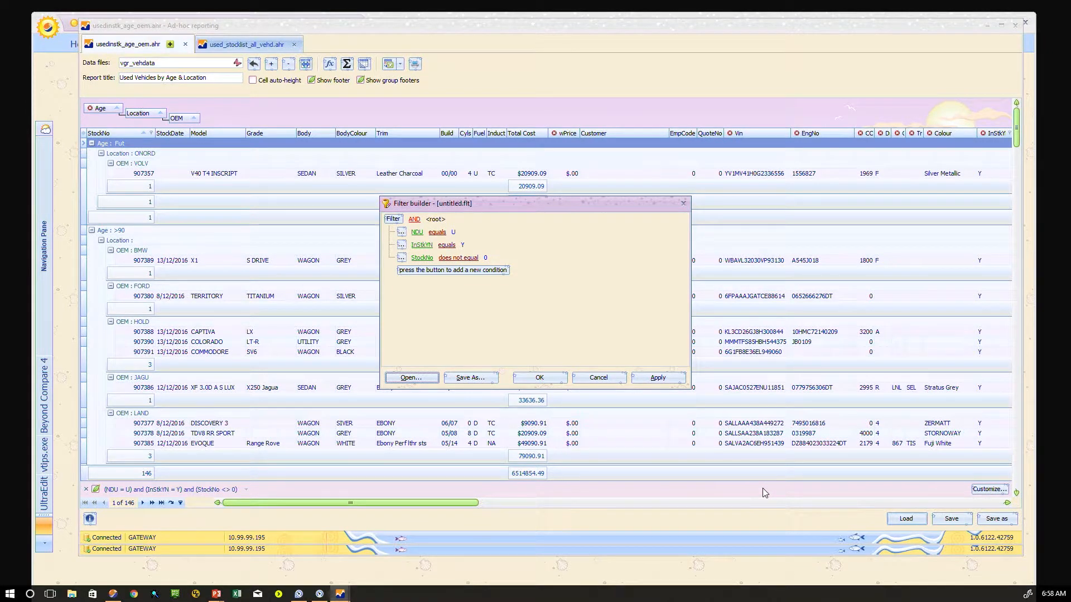
pyautogui.click(683, 203)
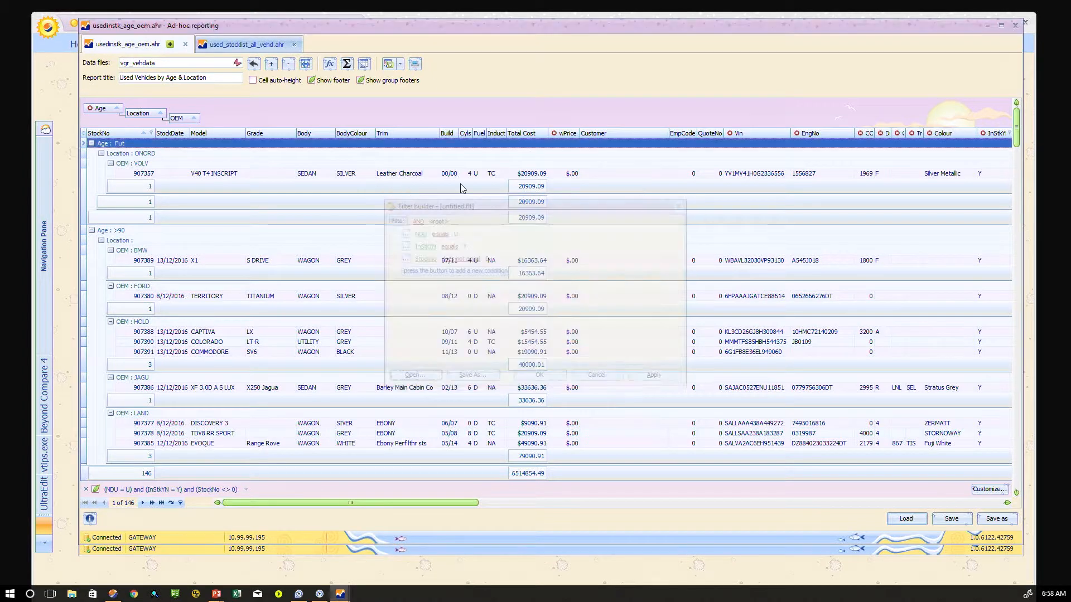
# Reorder the report's grouping to Age, OEM, Location, and review the column visibility and format settings
pyautogui.moveTo(149, 113)
pyautogui.mouseDown()
pyautogui.moveTo(218, 118)
pyautogui.moveTo(148, 115)
pyautogui.mouseUp()
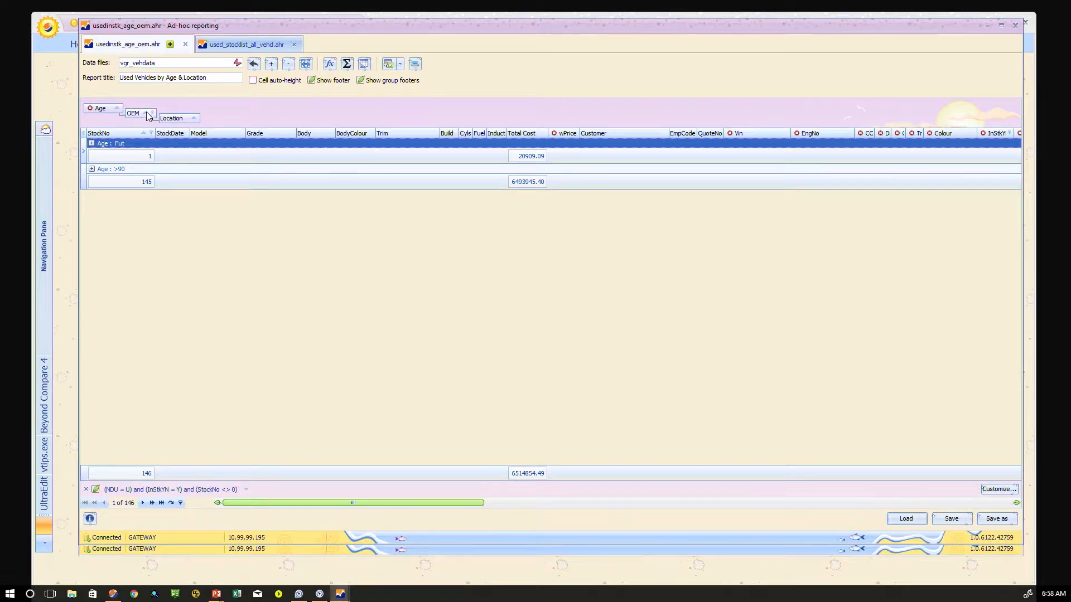
pyautogui.moveTo(148, 115)
pyautogui.mouseDown()
pyautogui.moveTo(262, 118)
pyautogui.moveTo(200, 115)
pyautogui.moveTo(232, 125)
pyautogui.moveTo(139, 112)
pyautogui.mouseUp()
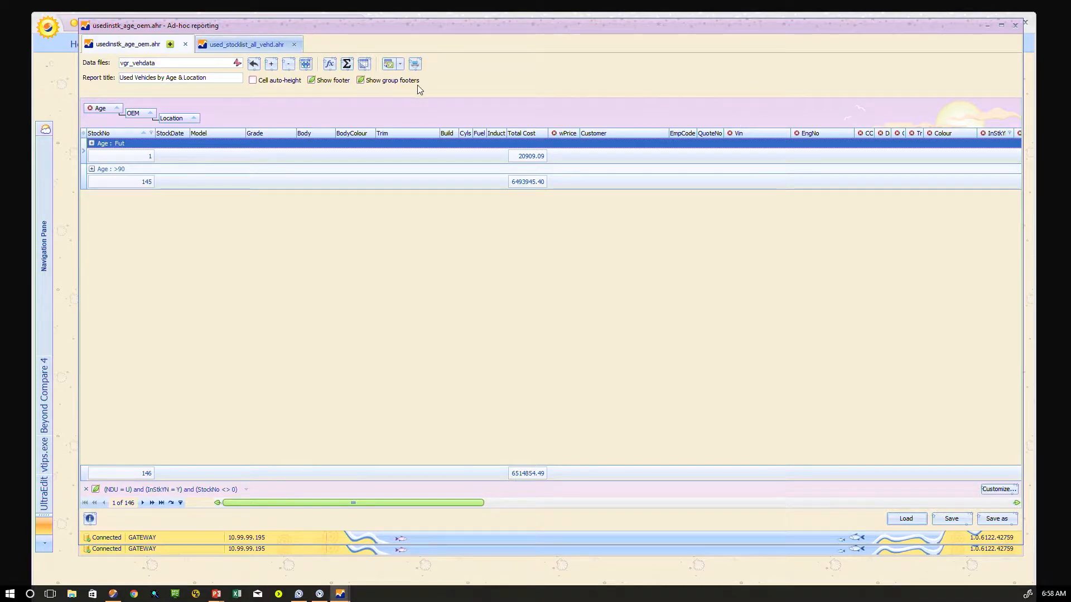
pyautogui.click(364, 64)
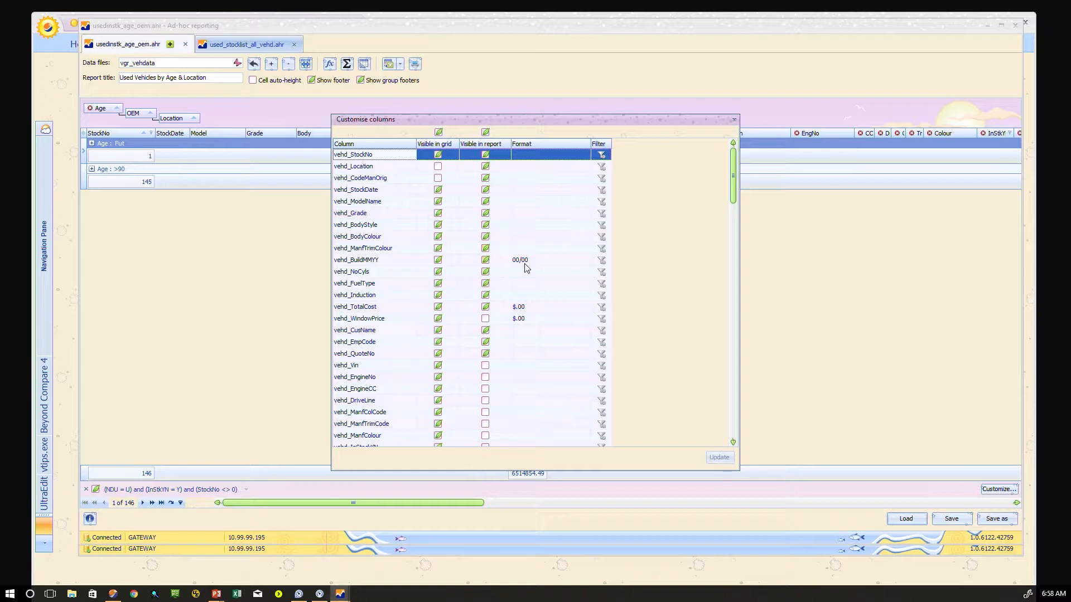
pyautogui.click(734, 121)
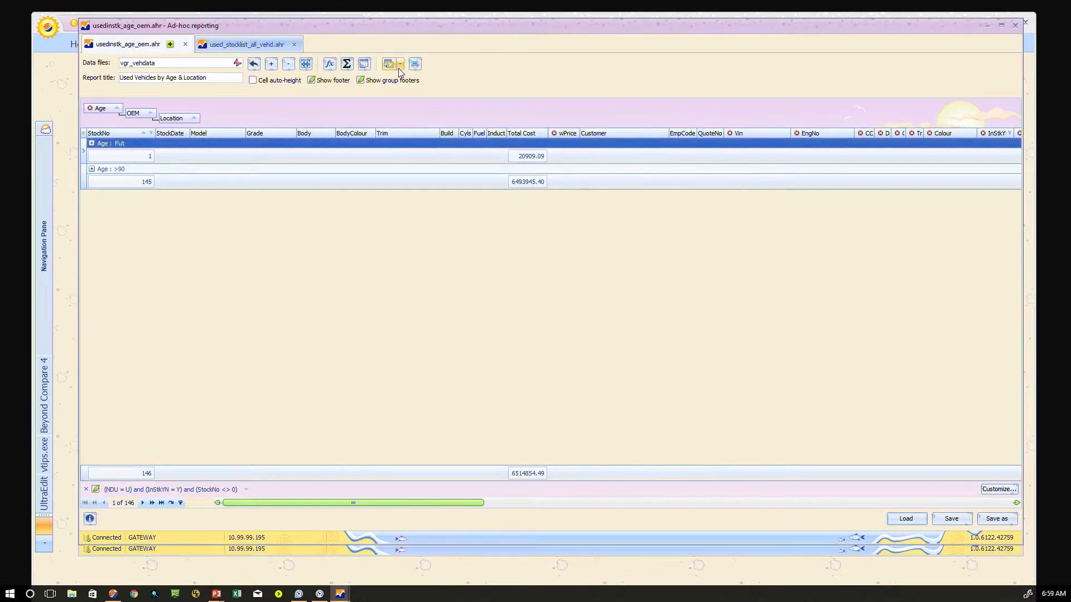
# Expand all groups of the regrouped report and apply best column fit
pyautogui.click(271, 67)
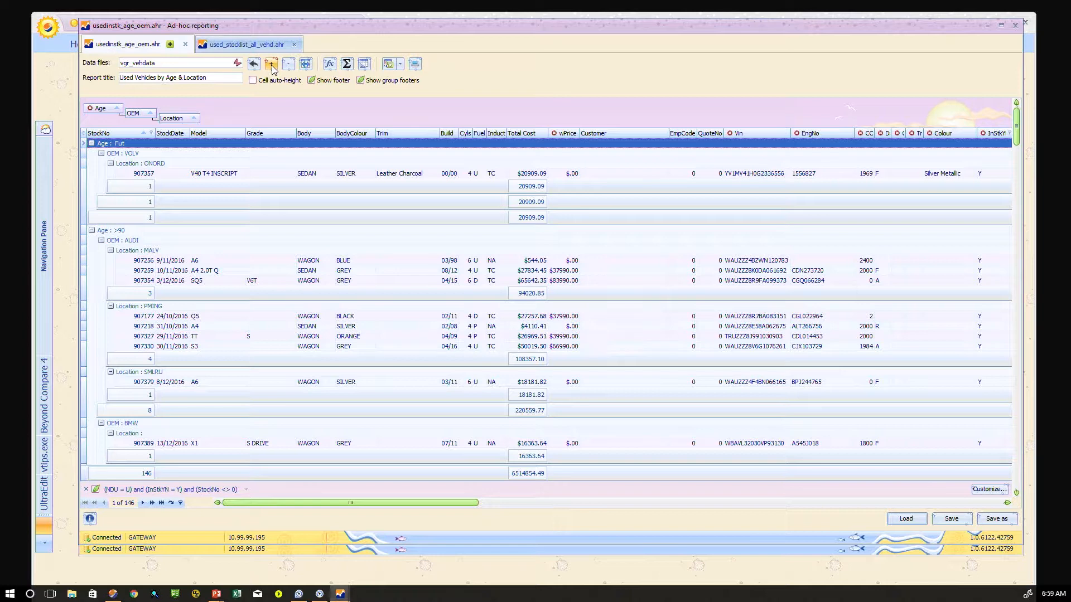
pyautogui.click(288, 65)
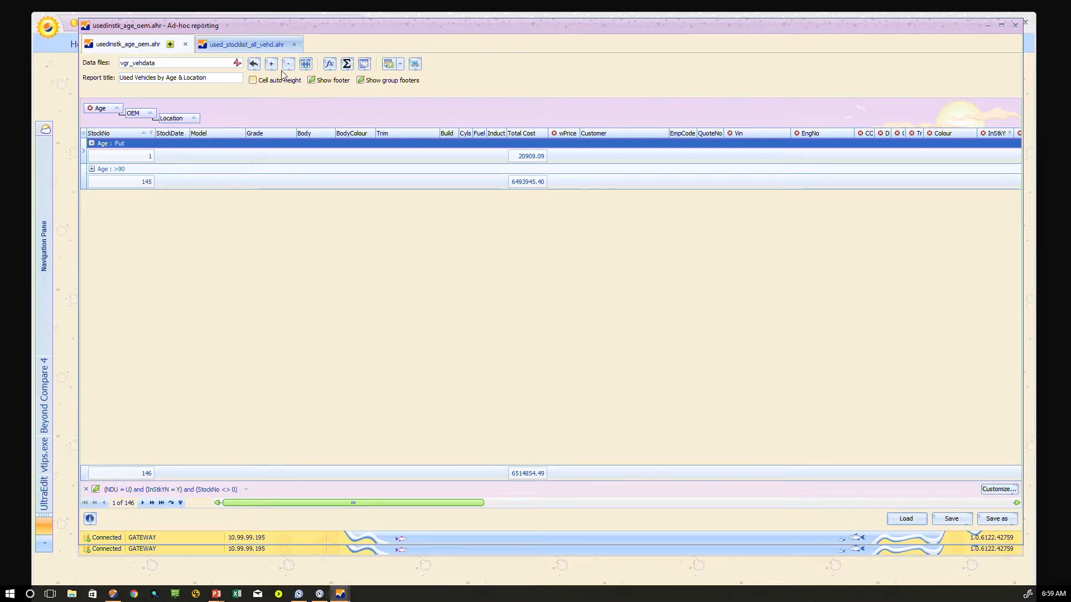
pyautogui.click(272, 65)
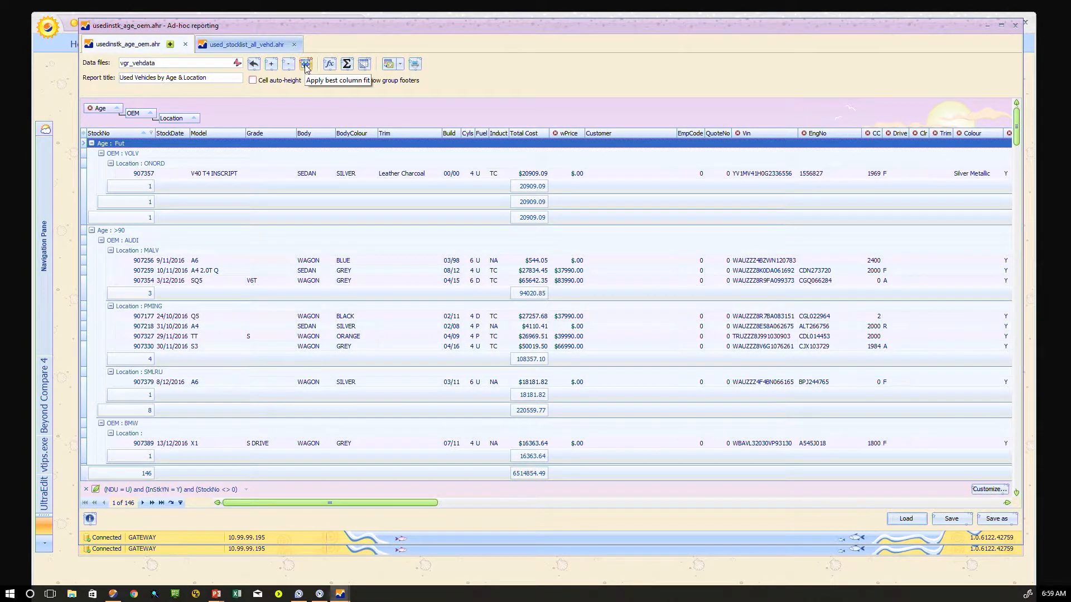
# Preview the report for printing as multiple pages, scale it with Fit to Page Width, and close the preview
pyautogui.click(416, 64)
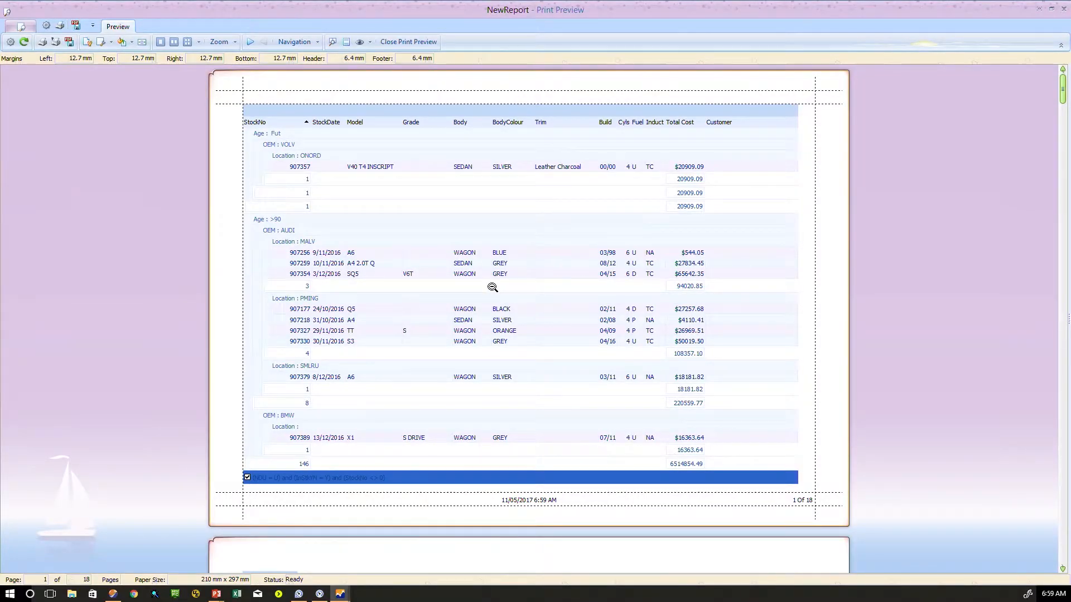
pyautogui.click(568, 248)
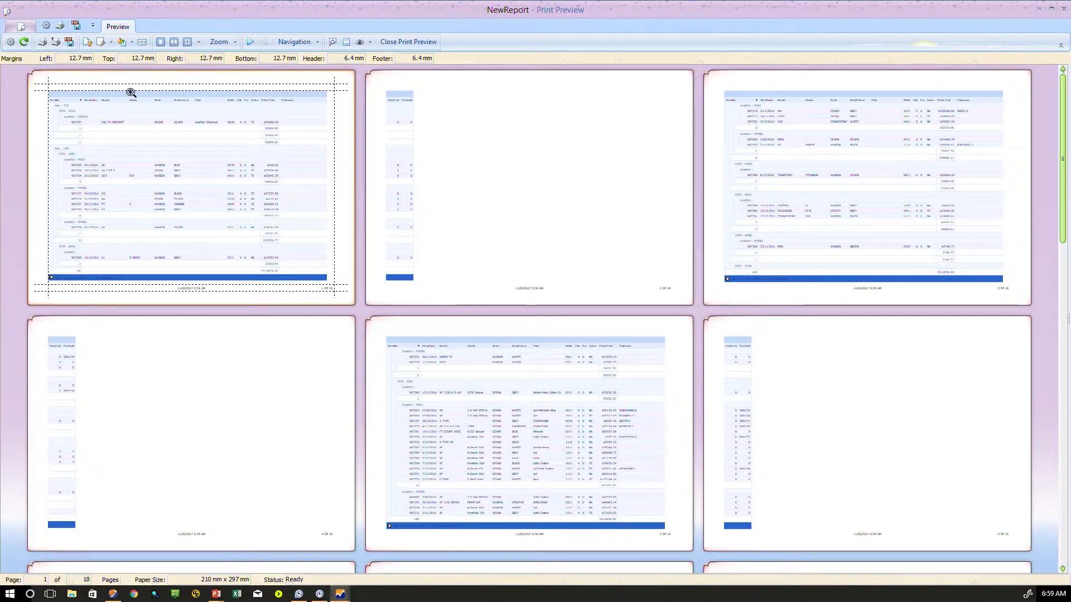
pyautogui.click(87, 43)
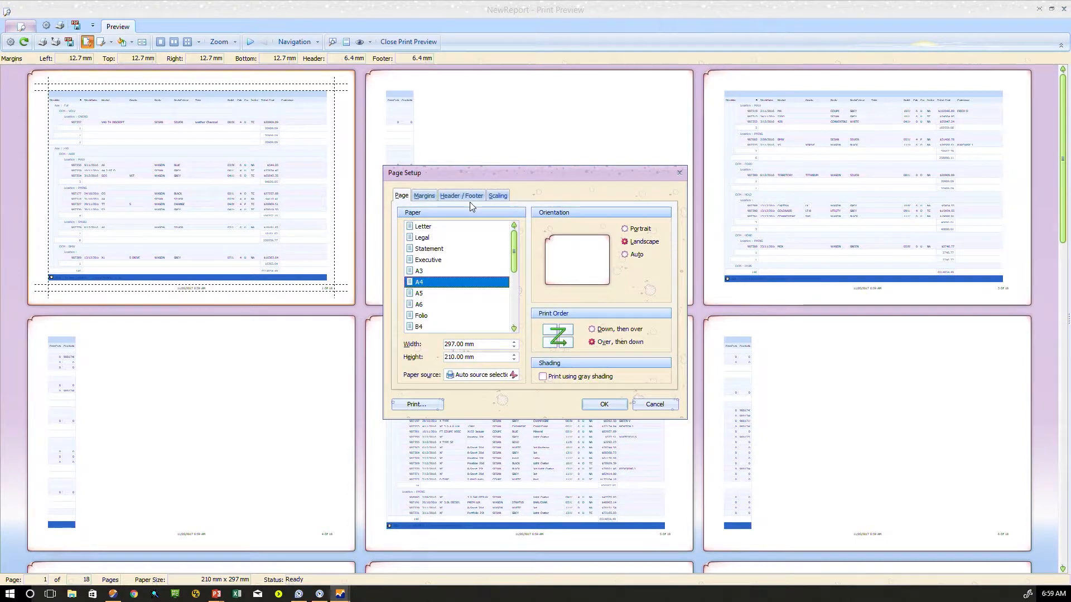
pyautogui.click(498, 196)
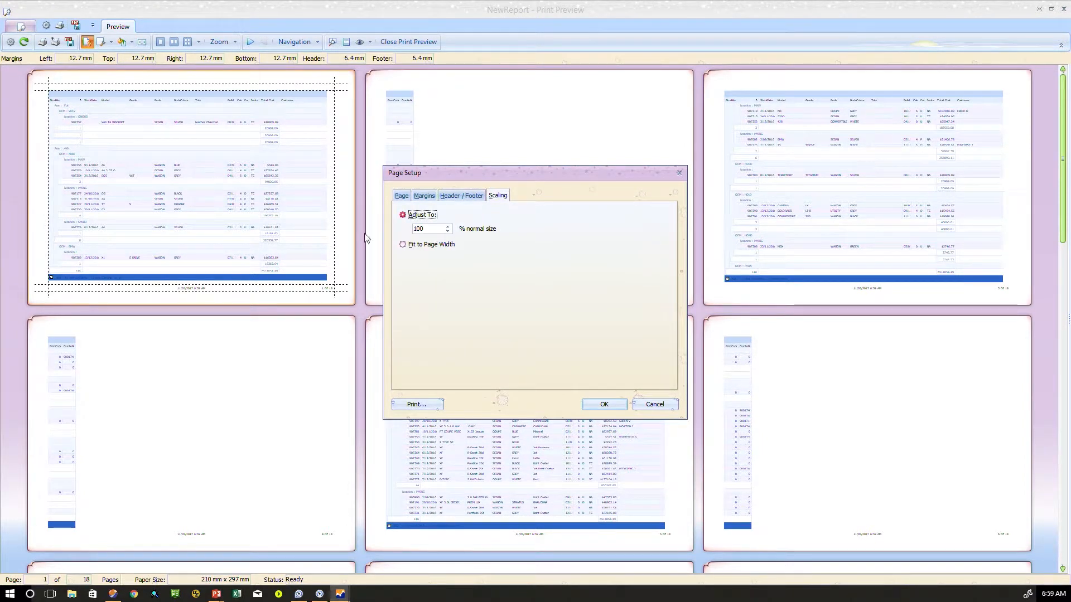
pyautogui.click(402, 245)
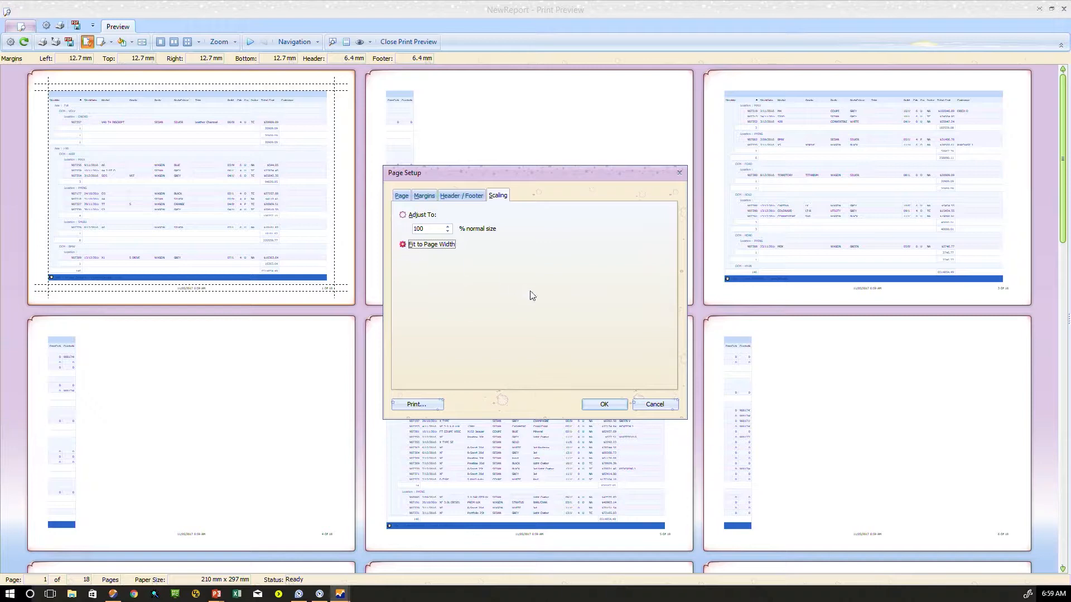
pyautogui.click(612, 407)
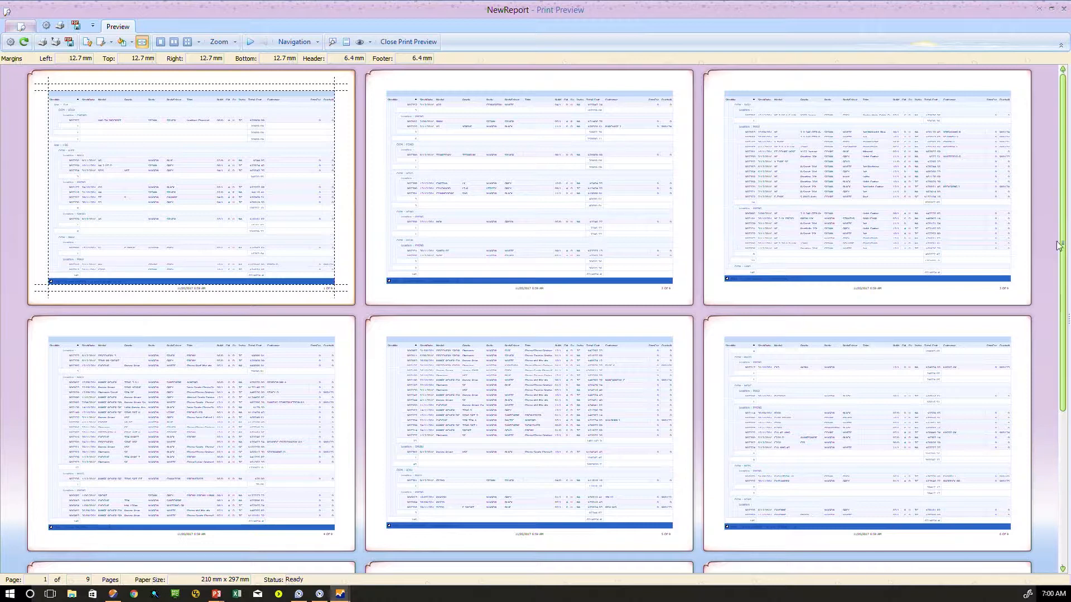
pyautogui.click(1063, 9)
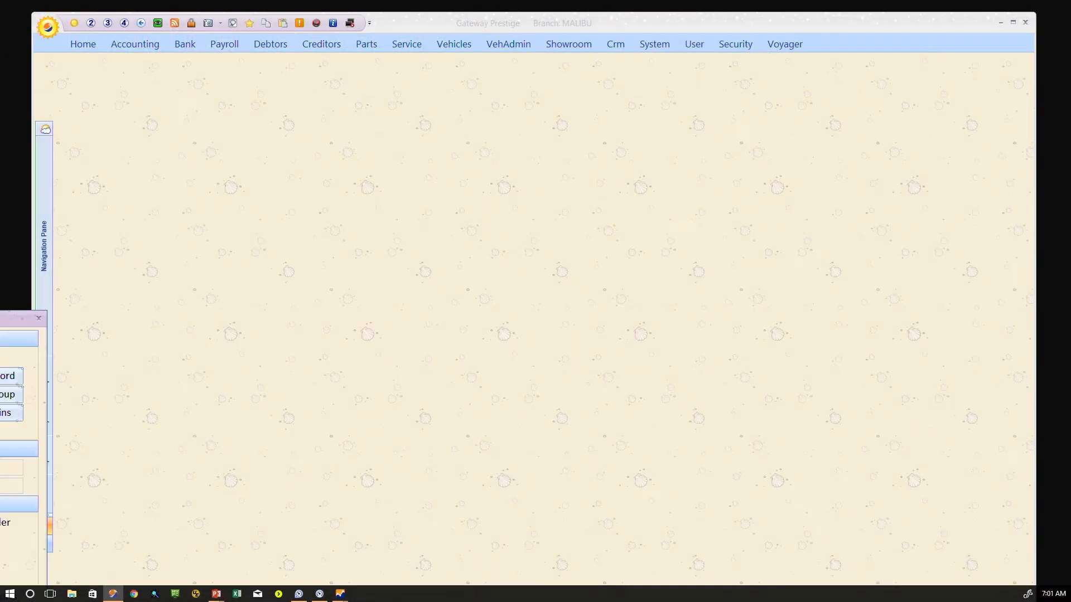
# View the Voyager support details from the user login details form, and close both windows
pyautogui.moveTo(11, 314); pyautogui.dragTo(634, 112)
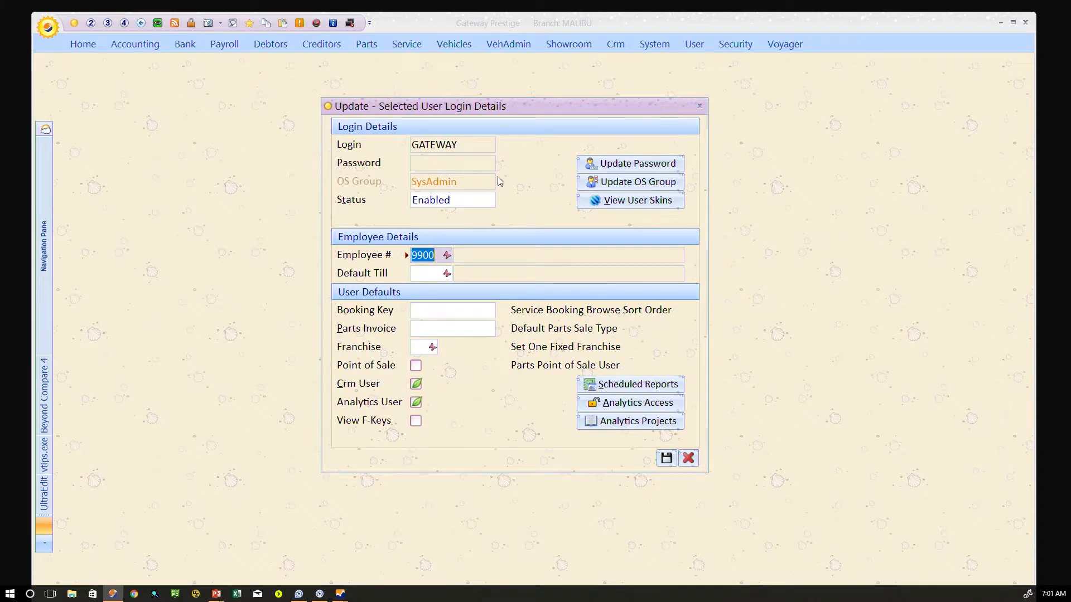
pyautogui.press('F12')
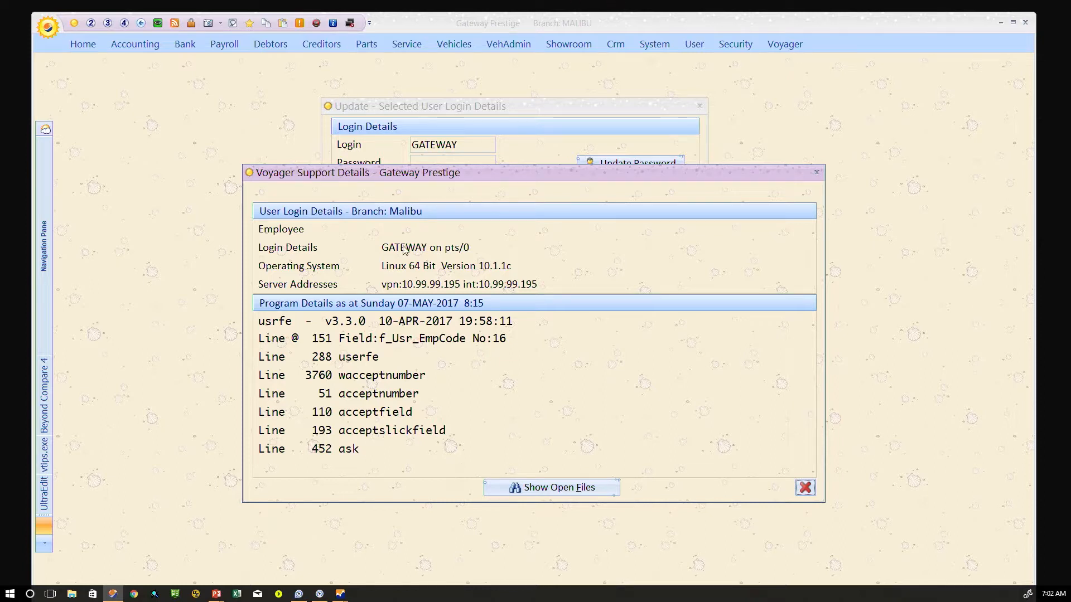
pyautogui.click(817, 172)
pyautogui.click(699, 105)
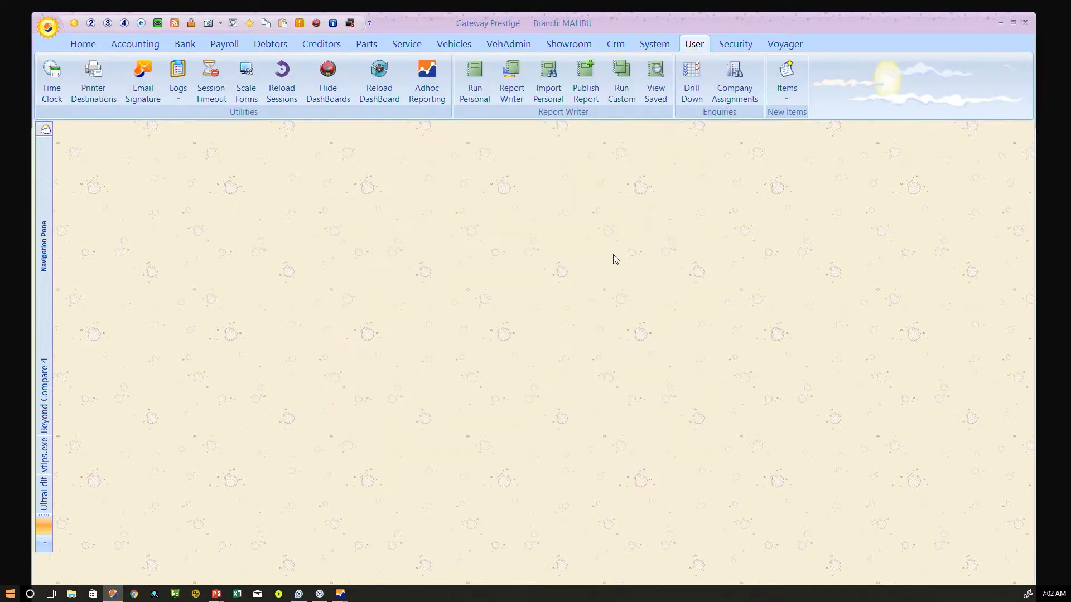
# Show the dashboards and enlarge the New Ytd Units gauge, the New Ytd Gross gauge and the Parts Age chart in turn
pyautogui.click(331, 78)
pyautogui.click(331, 78)
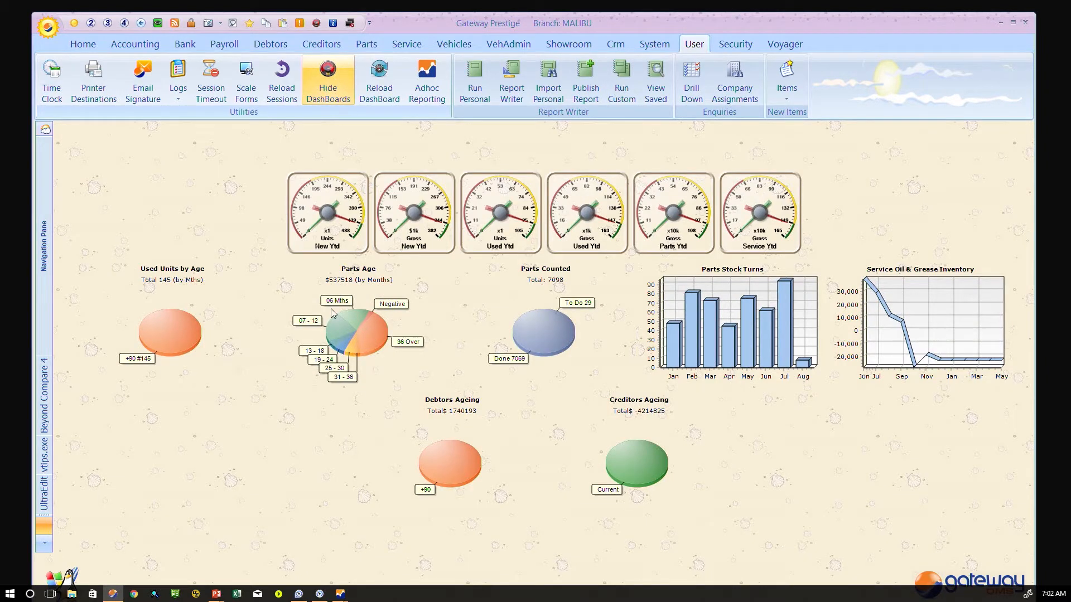
pyautogui.click(346, 209)
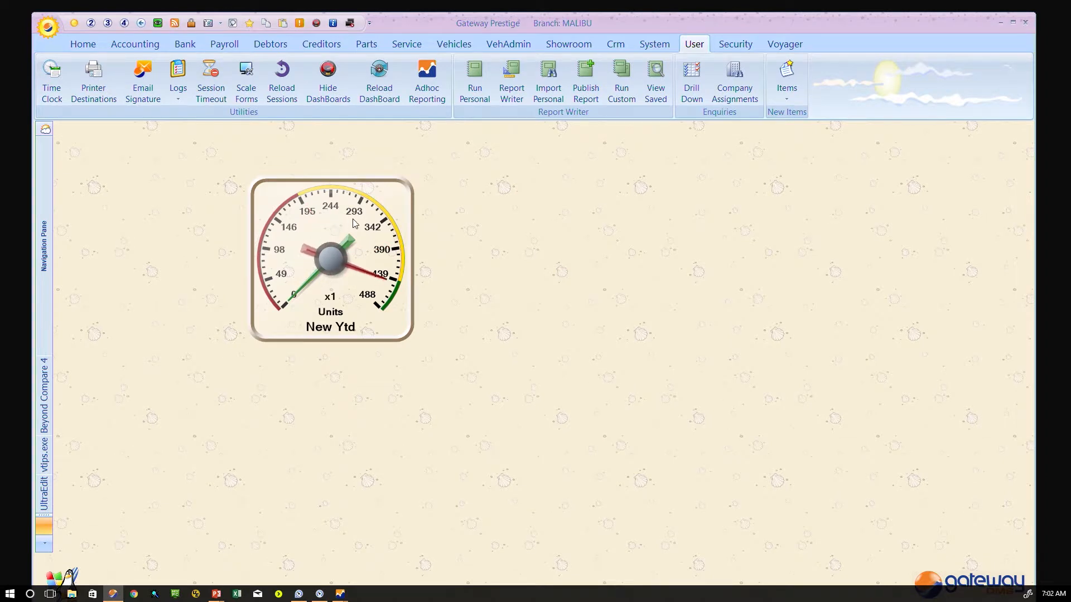
pyautogui.click(344, 212)
pyautogui.click(437, 224)
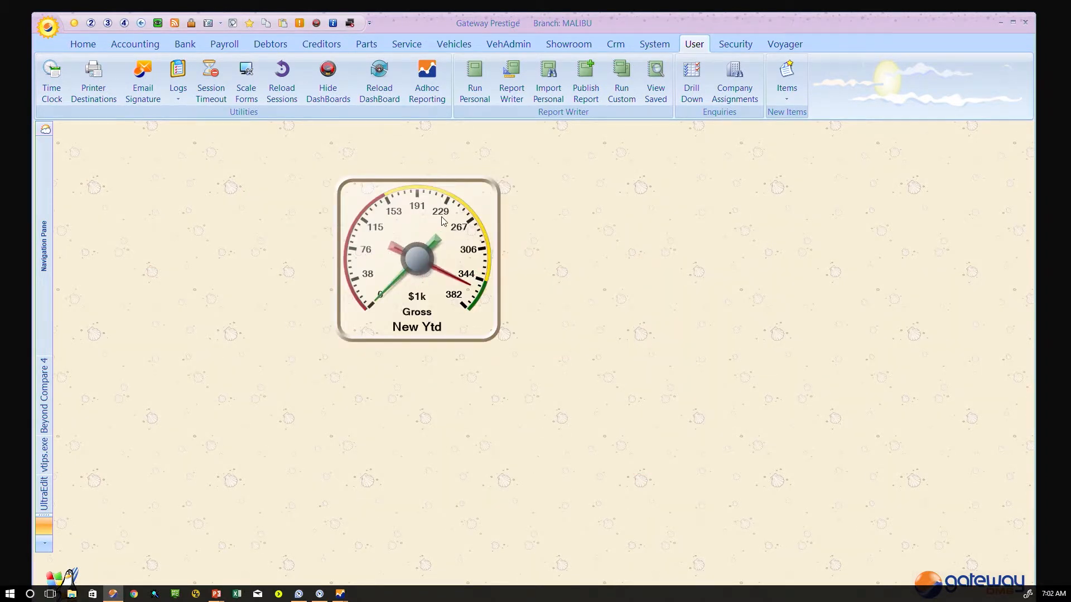
pyautogui.click(436, 223)
pyautogui.click(383, 312)
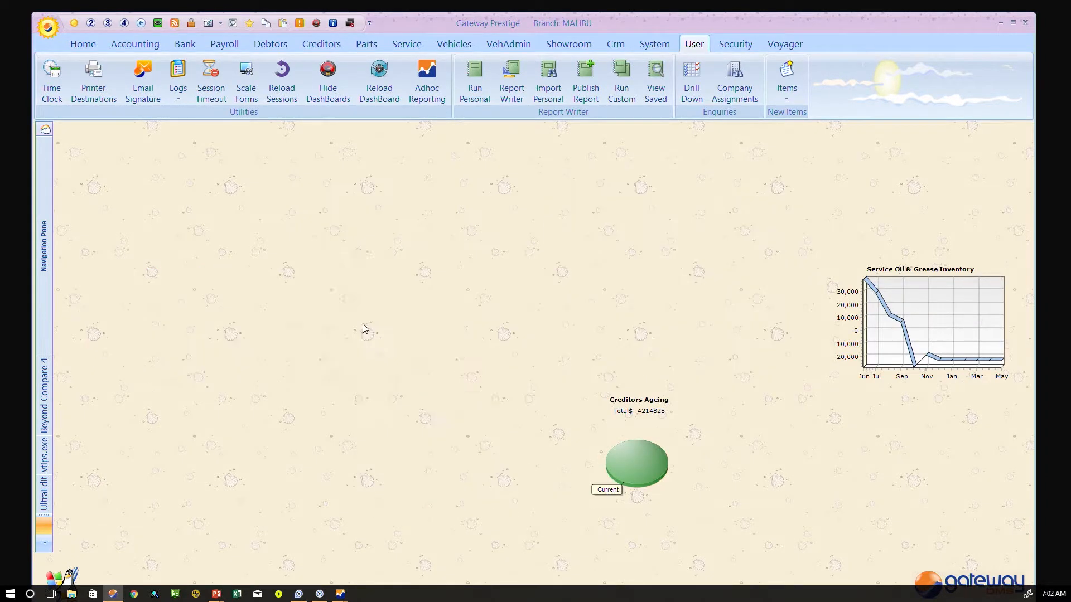
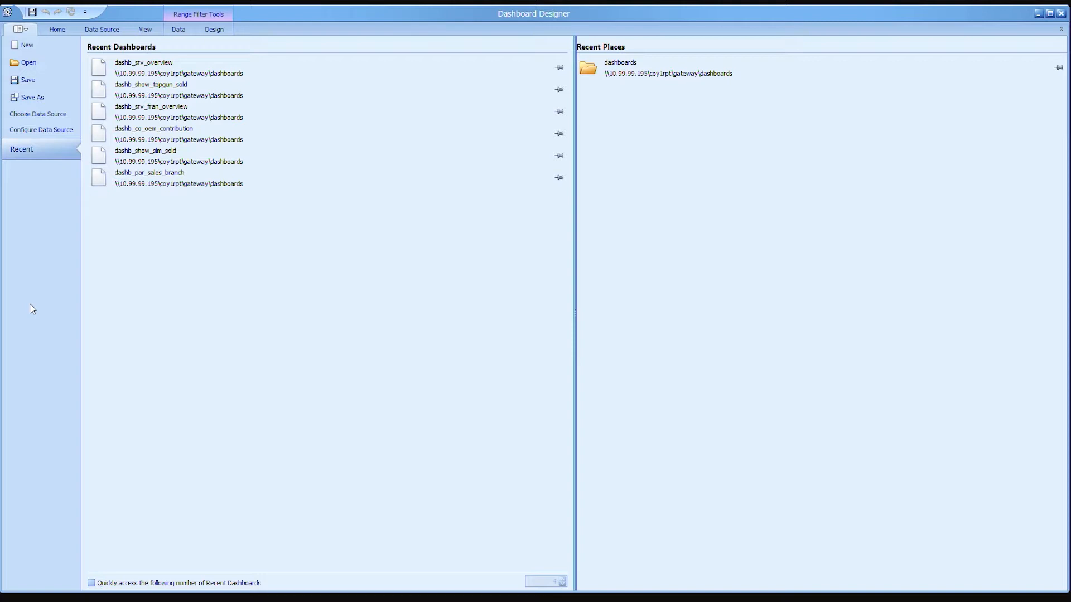
# Set the Total Labour GP by Month Selector on the Service Department Overview Dashboard to May 2016 through October 2016
pyautogui.click(57, 30)
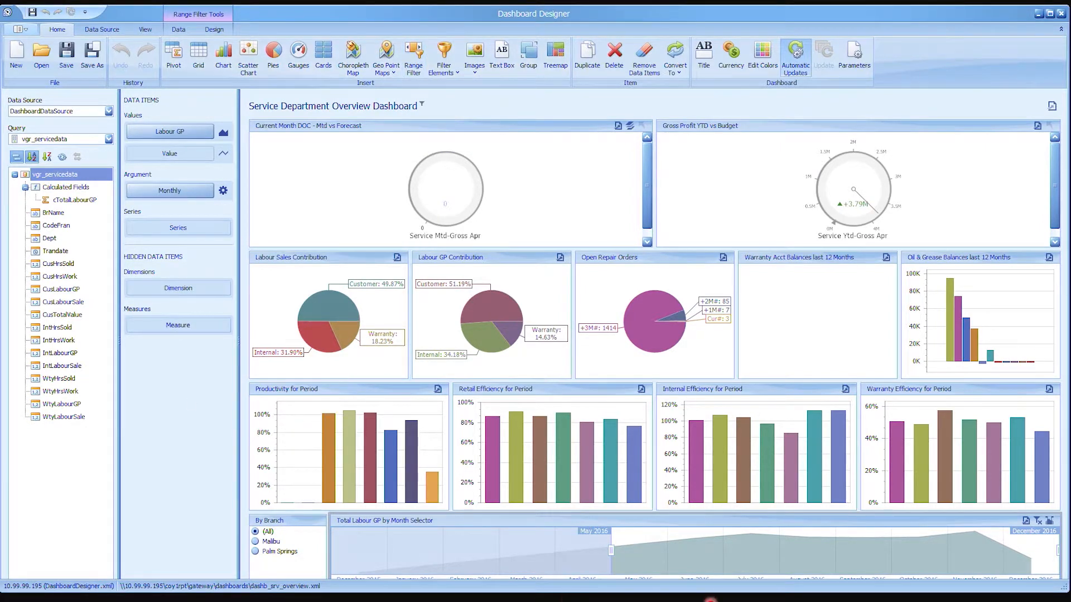
pyautogui.moveTo(862, 567); pyautogui.dragTo(674, 562)
pyautogui.moveTo(1003, 551); pyautogui.dragTo(724, 574)
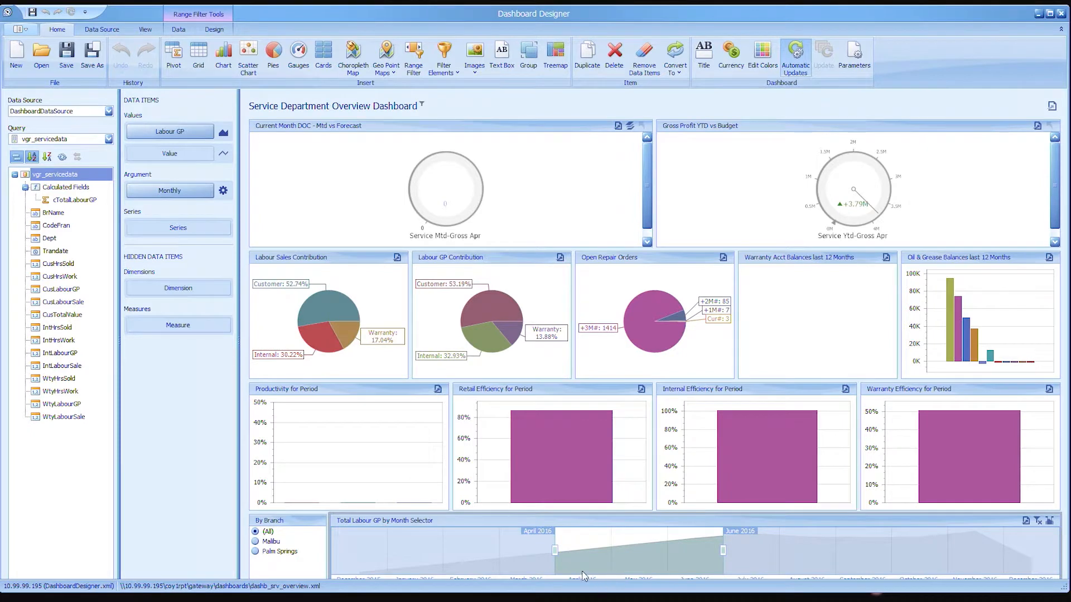
pyautogui.moveTo(556, 554); pyautogui.dragTo(612, 553)
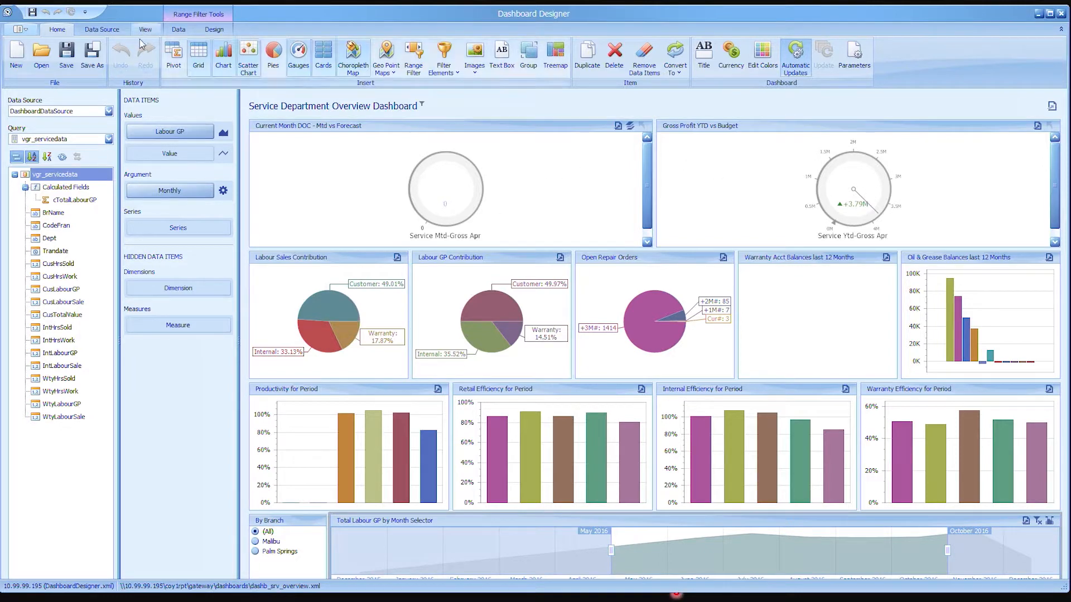
# Open the vgr_servicedata query in the Query Builder and enable Allow Edit SQL
pyautogui.click(94, 34)
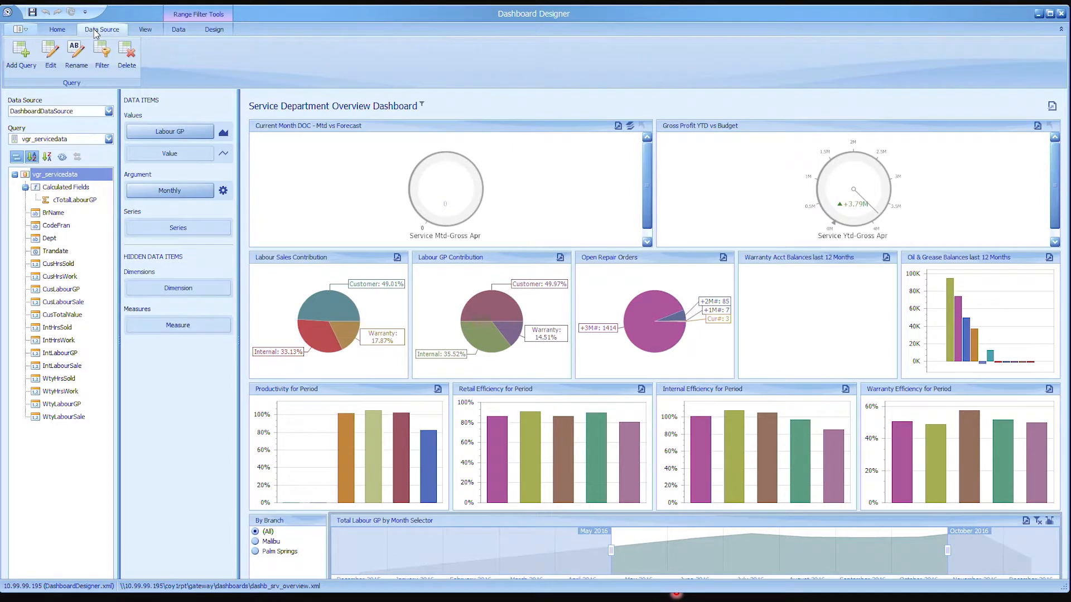
pyautogui.click(46, 56)
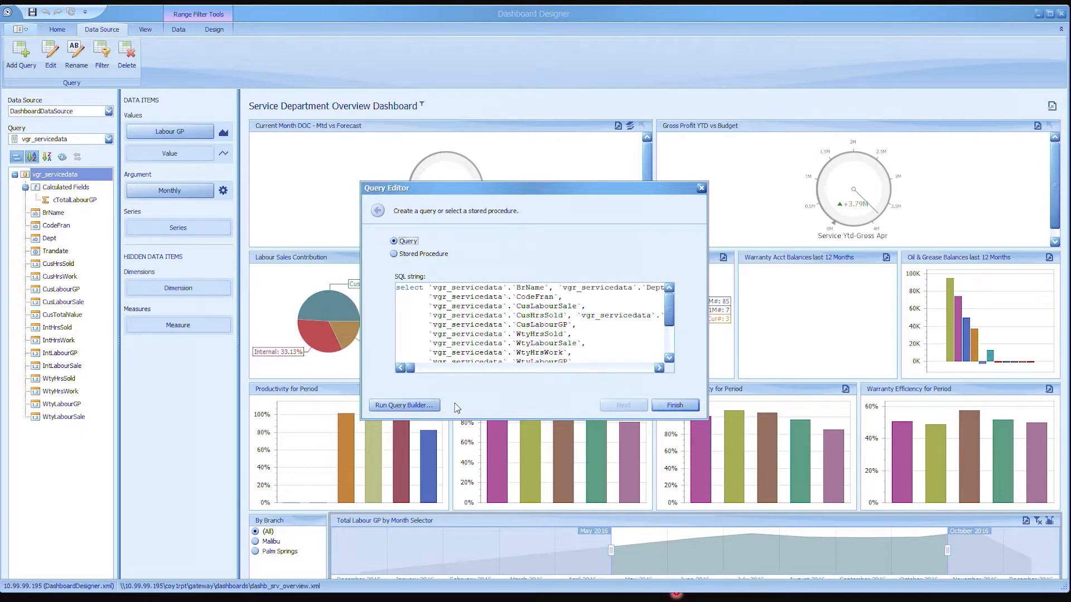
pyautogui.click(435, 406)
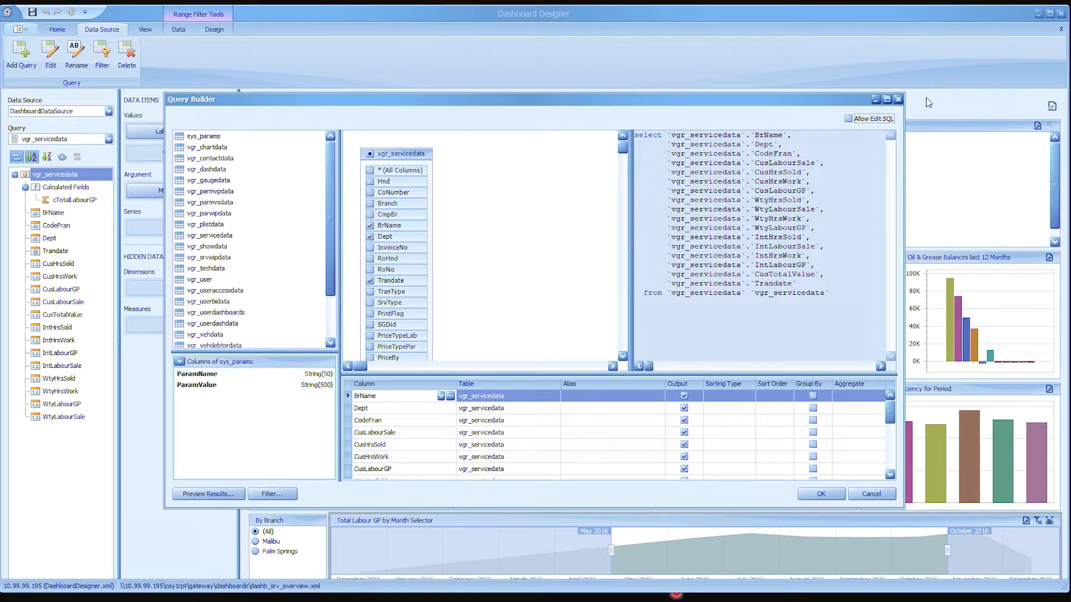
pyautogui.click(849, 119)
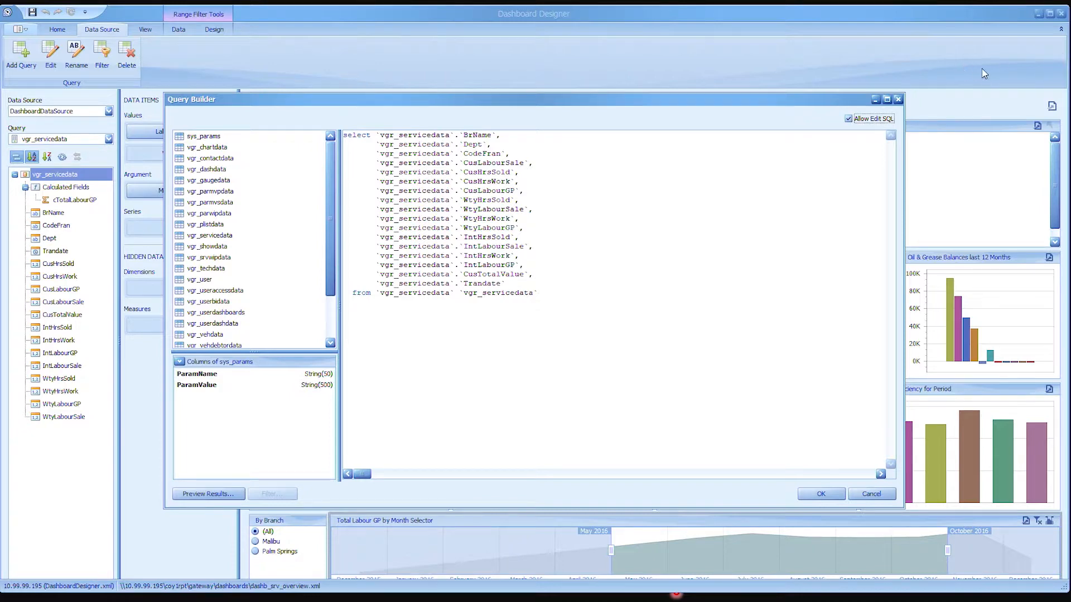
# Close the Query Builder and the Query Editor without applying changes, and return to the main dashboard editing commands
pyautogui.click(898, 100)
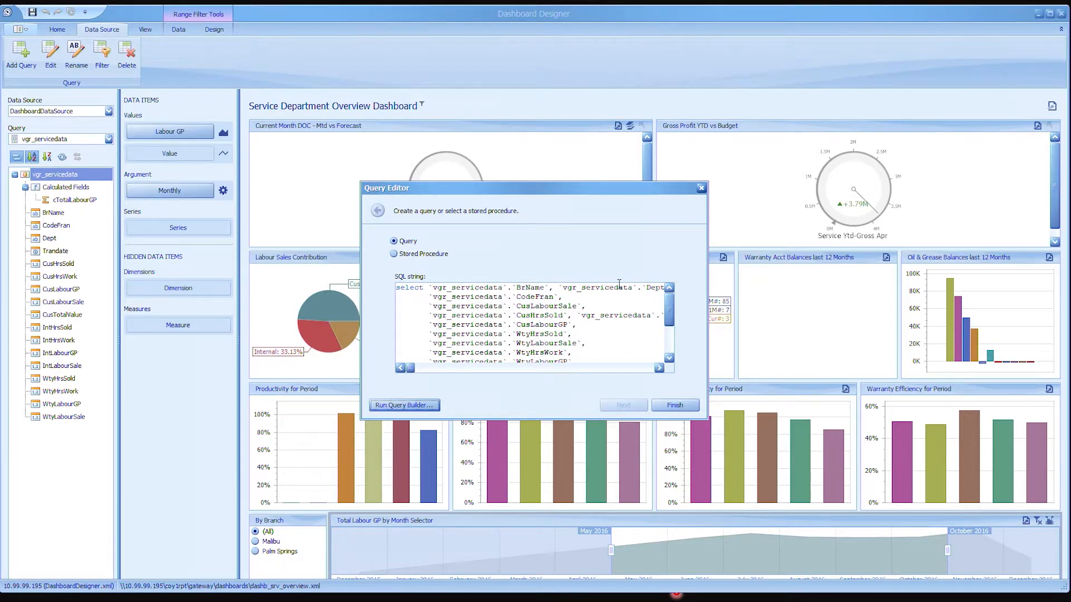
pyautogui.click(701, 189)
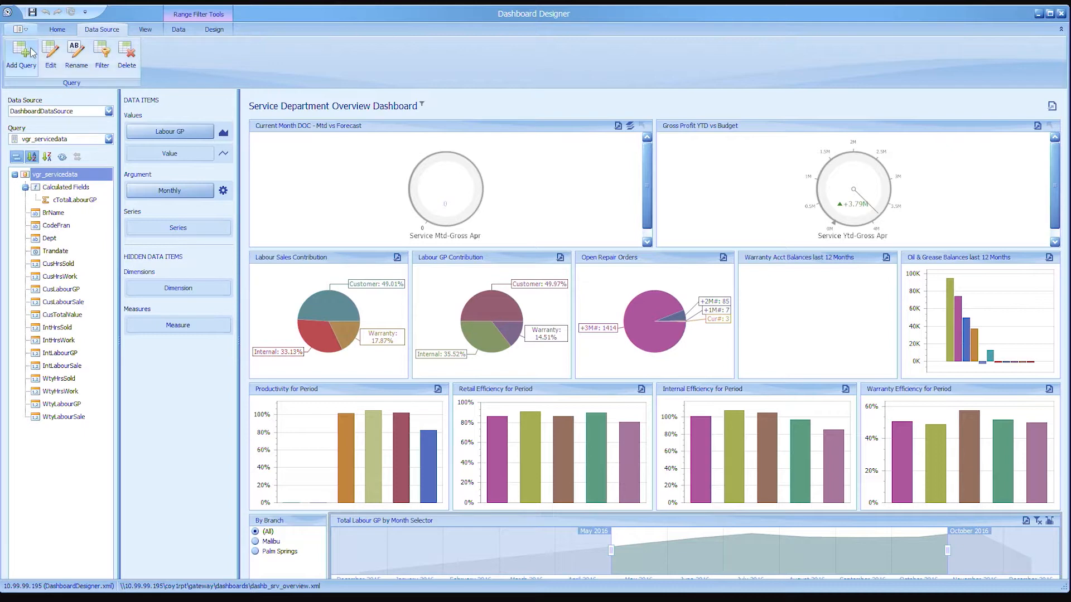
pyautogui.click(53, 29)
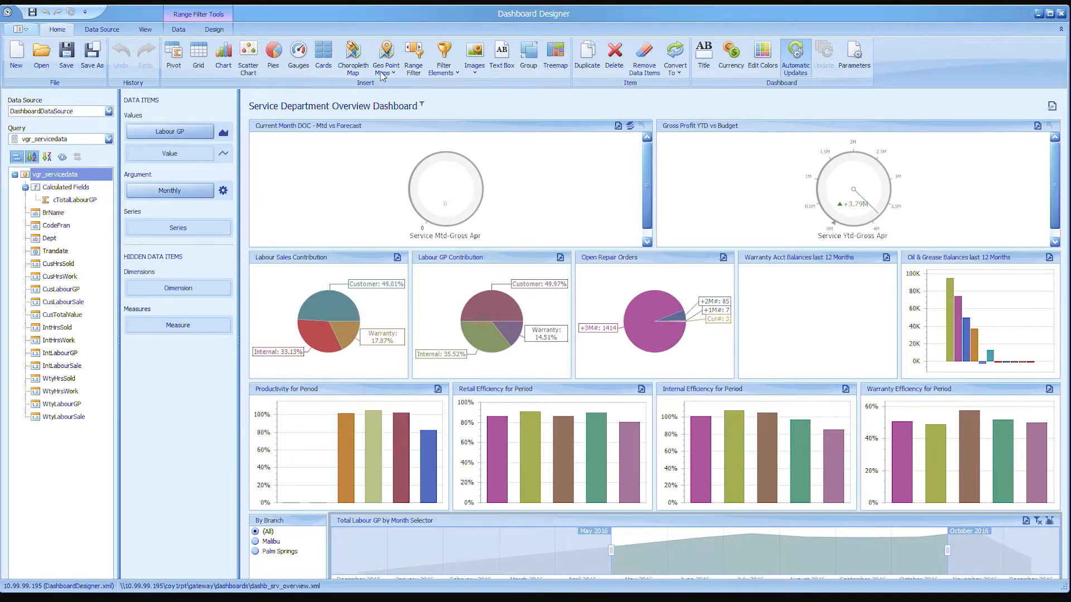
# Switch the Current Month DOC gauge on the Service Department Overview Dashboard to Mtd vs Budget and back to Mtd vs Forecast
pyautogui.click(498, 128)
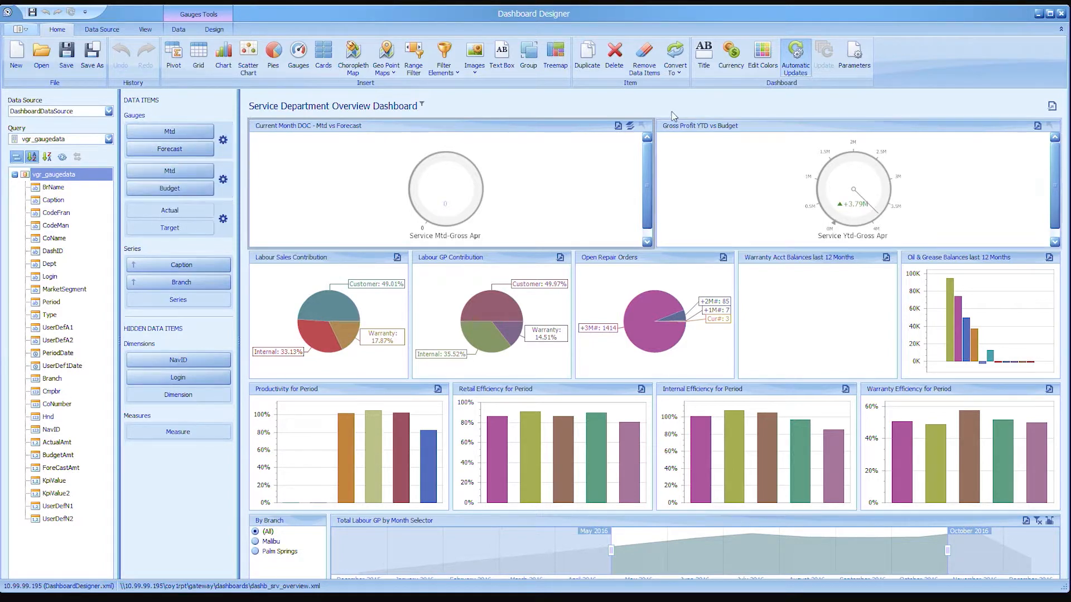
pyautogui.click(629, 127)
pyautogui.click(671, 145)
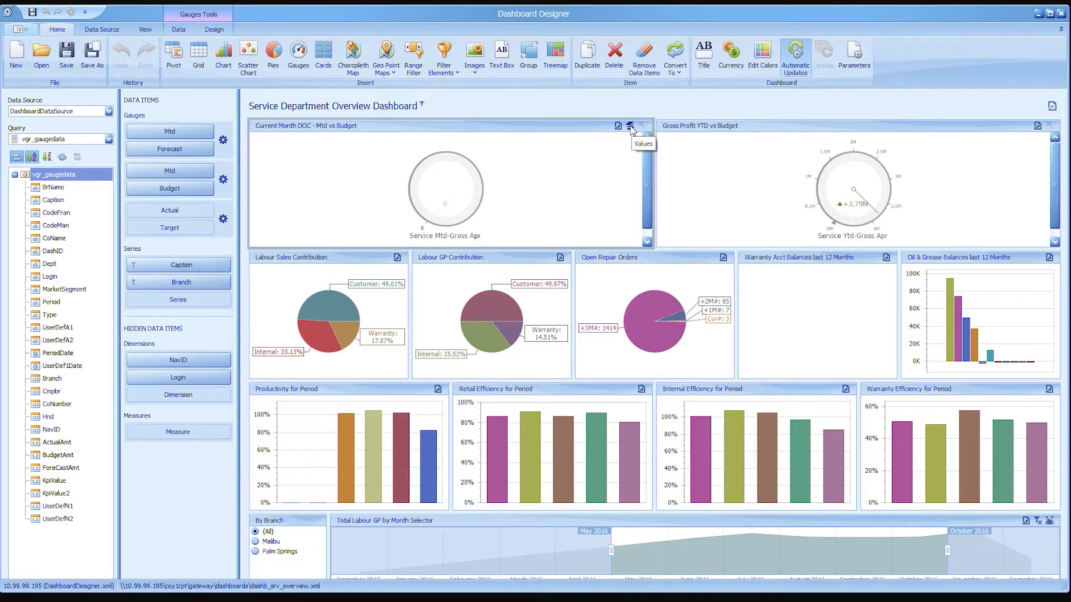
pyautogui.click(631, 127)
pyautogui.click(642, 135)
pyautogui.click(1022, 133)
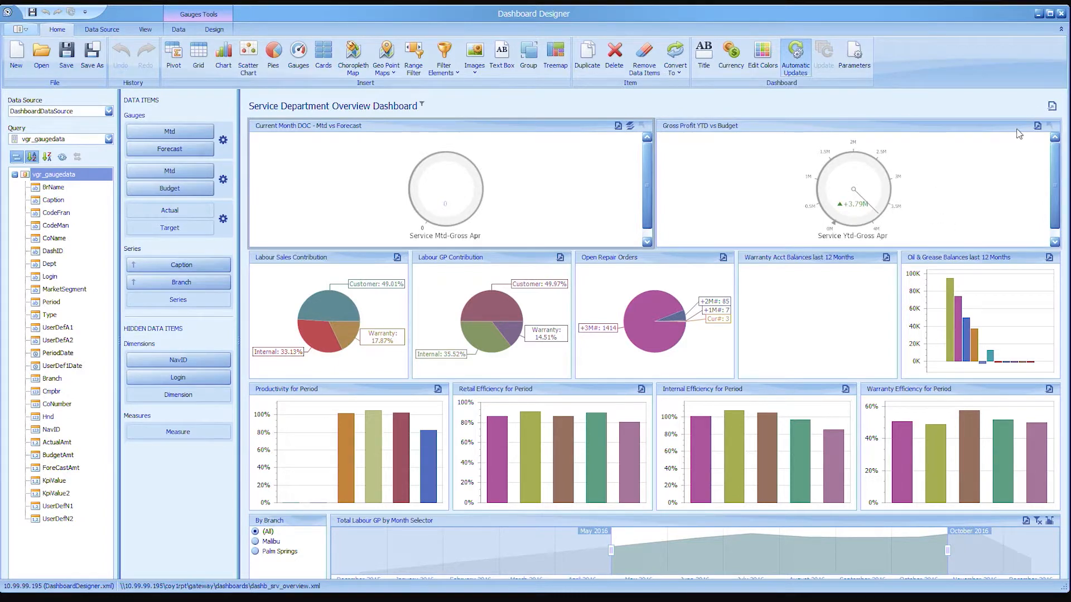
# Drill into the Service Mtd-Gross Apr gauge by branch and back out, and drill into the Service Ytd-Gross Apr gauge
pyautogui.click(461, 202)
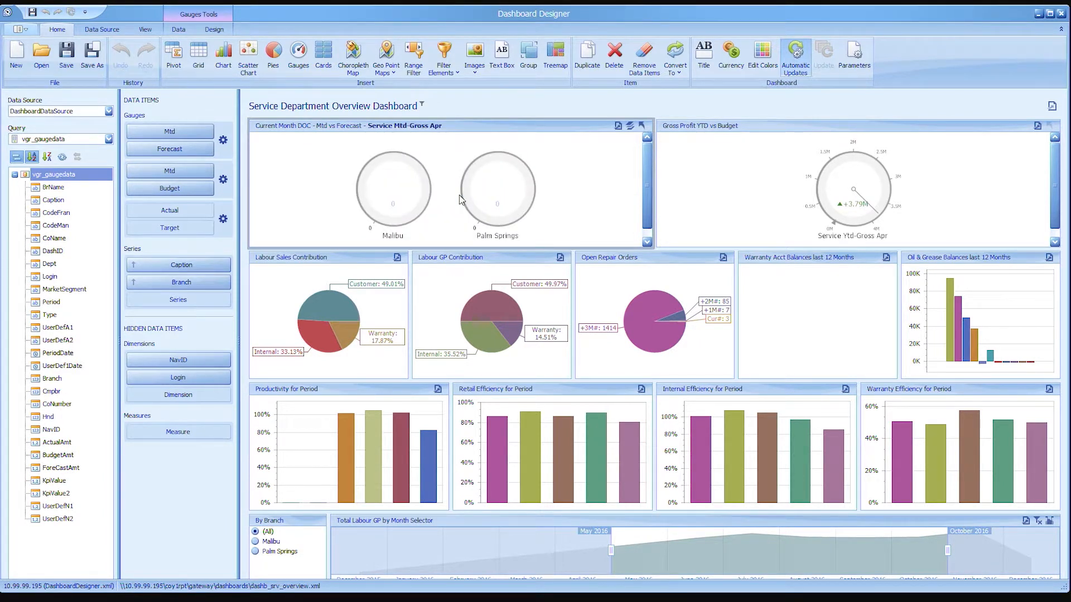
pyautogui.click(643, 129)
pyautogui.click(842, 193)
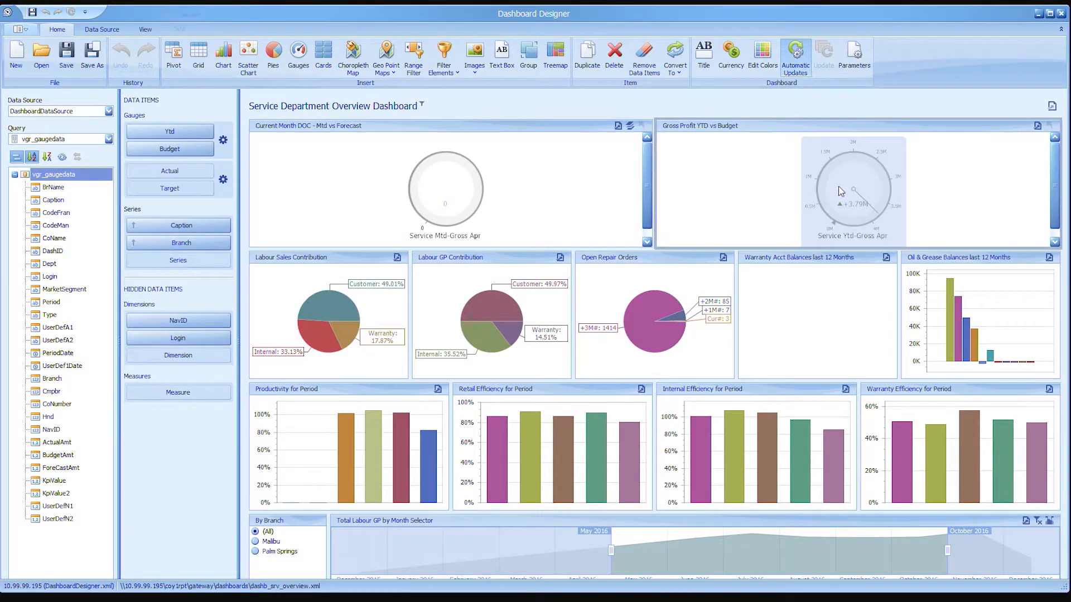
pyautogui.click(868, 192)
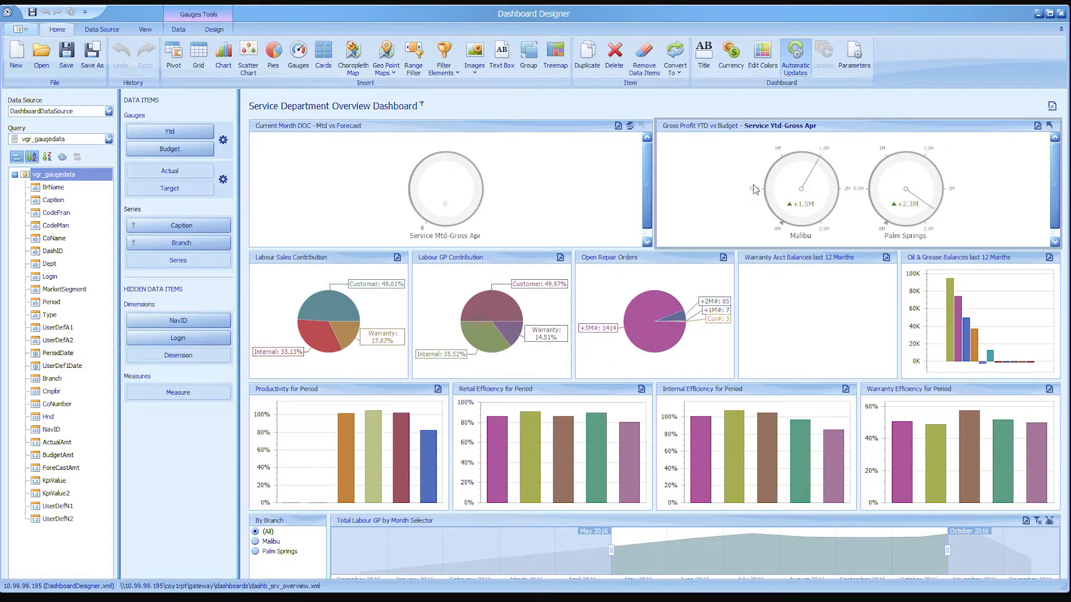
# Select the By Branch filter element and show its design options
pyautogui.moveTo(1012, 337)
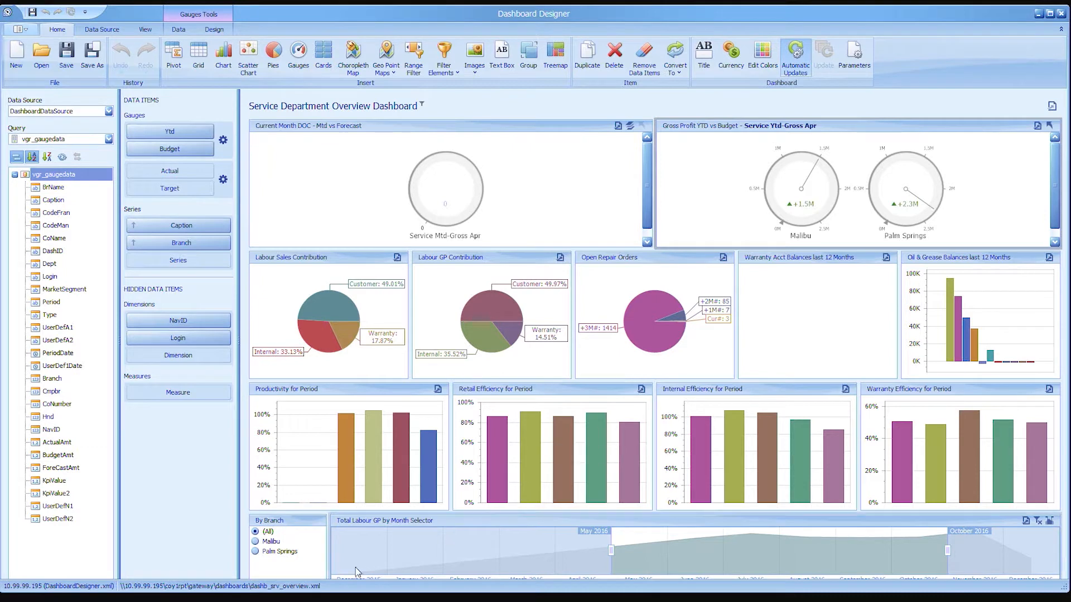
pyautogui.click(304, 526)
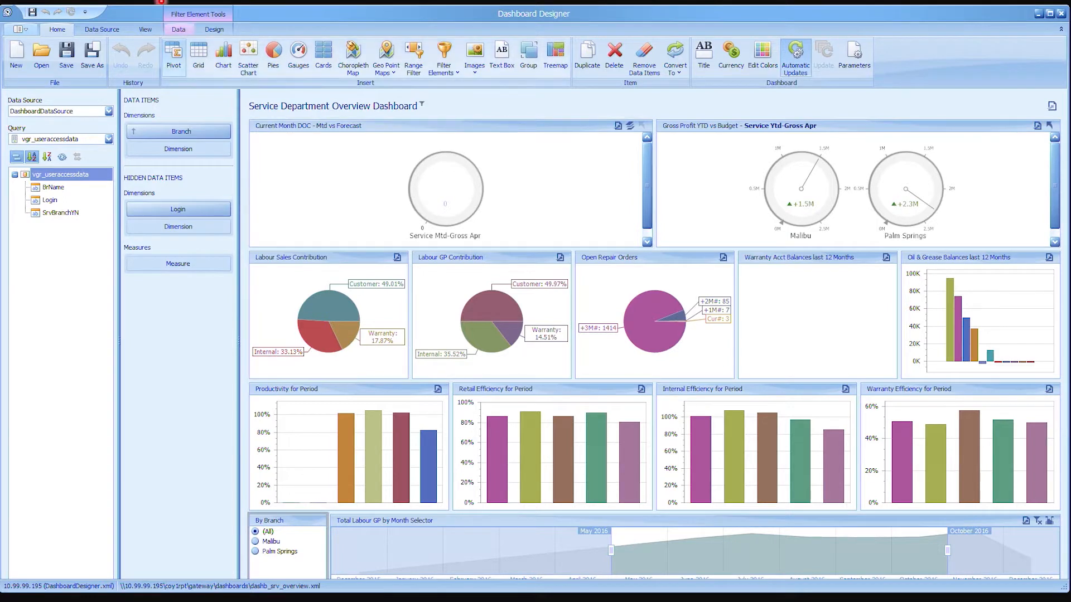
pyautogui.click(214, 29)
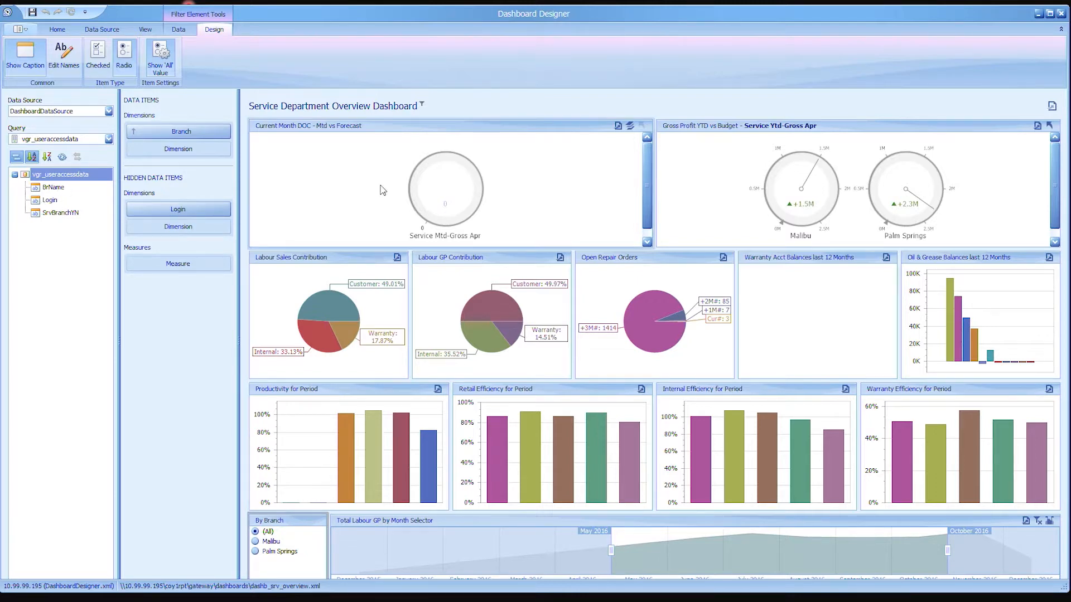
# Select the Labour Sales Contribution pie, view the cTotalLabourGP calculated field's expression, and close the Expression Editor unchanged
pyautogui.click(388, 133)
pyautogui.click(350, 296)
pyautogui.click(70, 199)
pyautogui.rightClick(70, 199)
pyautogui.click(105, 220)
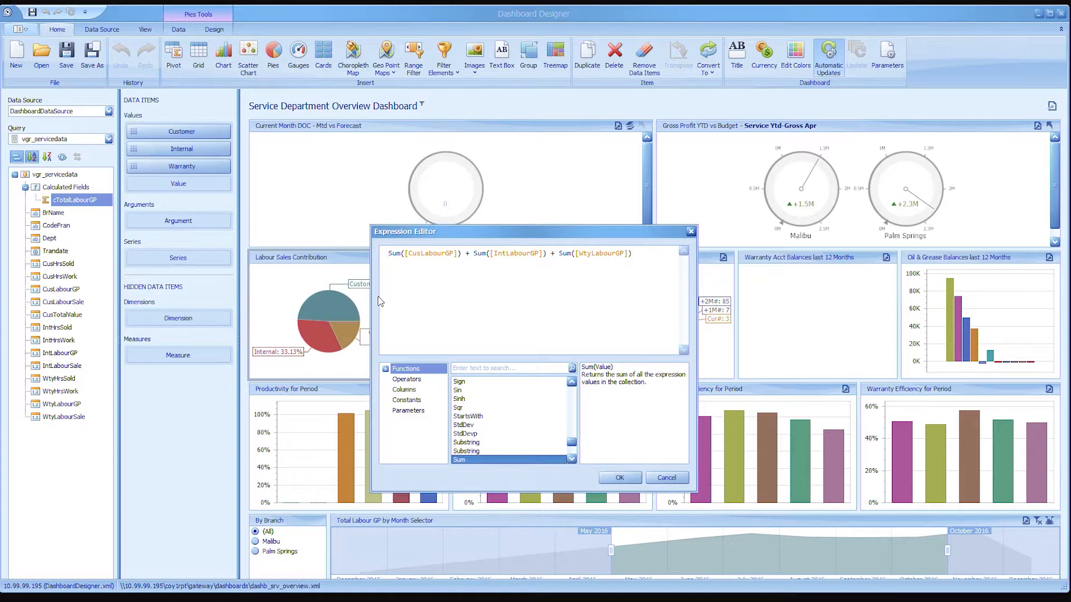
pyautogui.click(691, 232)
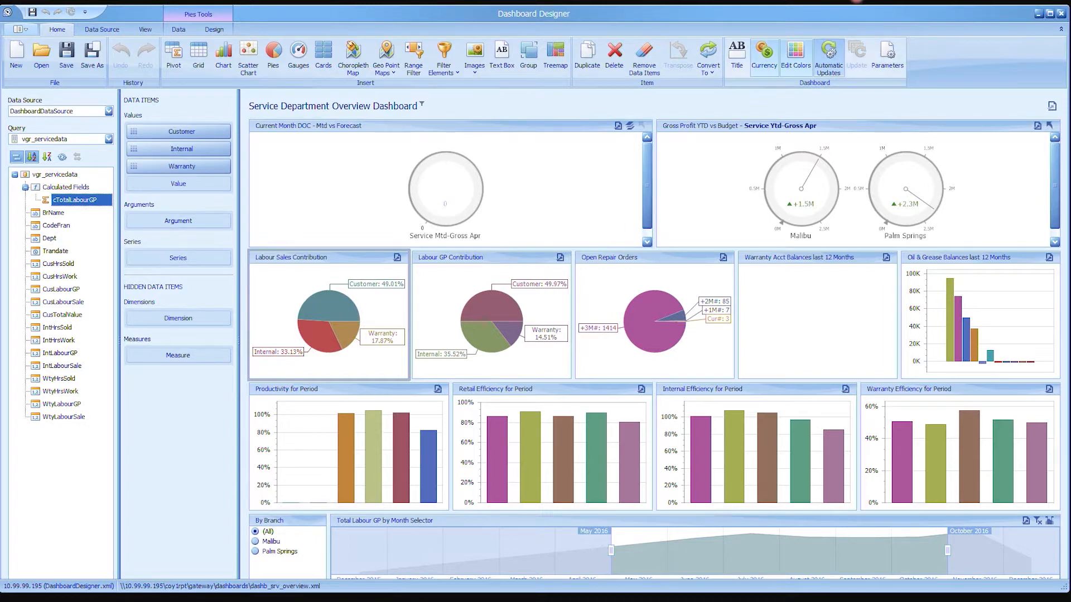
# Switch to the Gateway Dashboard Viewer and enlarge its window to show the full Service Department Overview Dashboard
pyautogui.click(796, 57)
pyautogui.moveTo(104, 40); pyautogui.dragTo(190, 29)
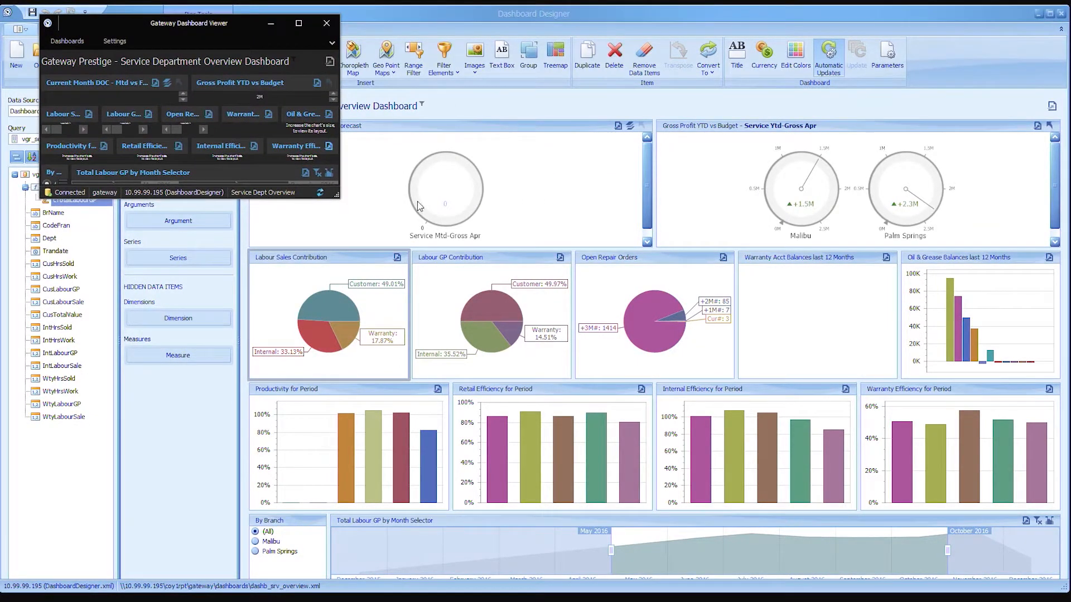
pyautogui.moveTo(337, 195); pyautogui.dragTo(1054, 597)
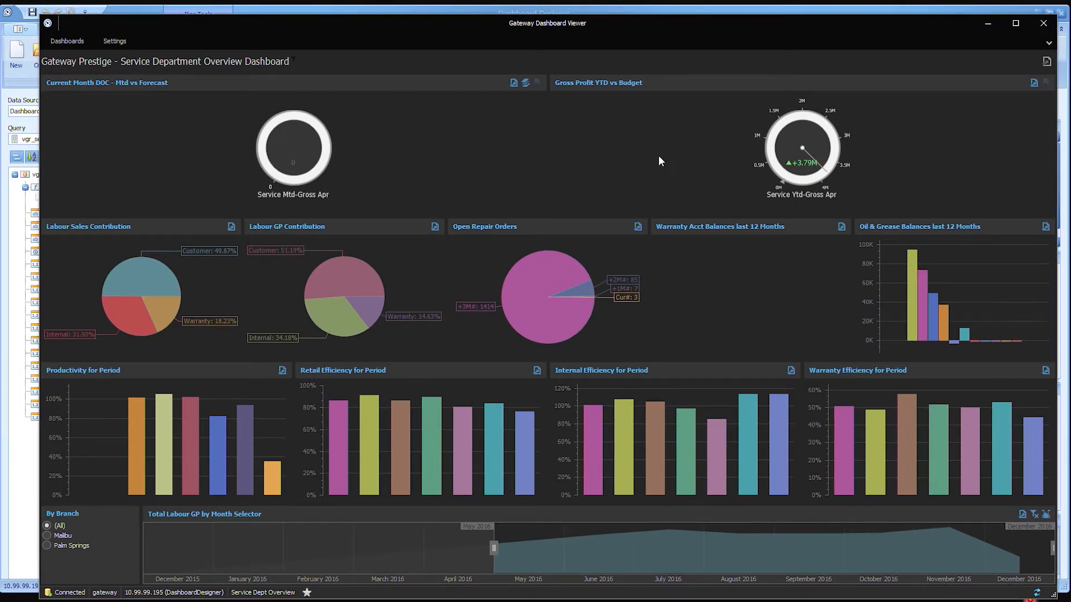
# Drill into the Service Mtd-Gross Apr gauge and back, and set the Total Labour GP by Month Selector to August 2016 through November 2016
pyautogui.click(84, 41)
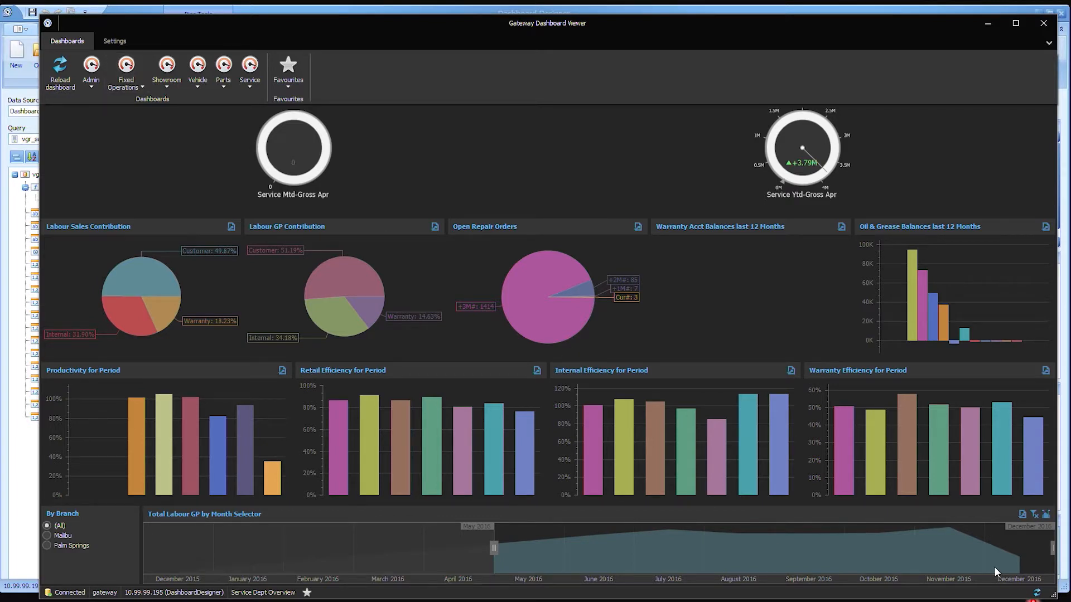
pyautogui.click(288, 166)
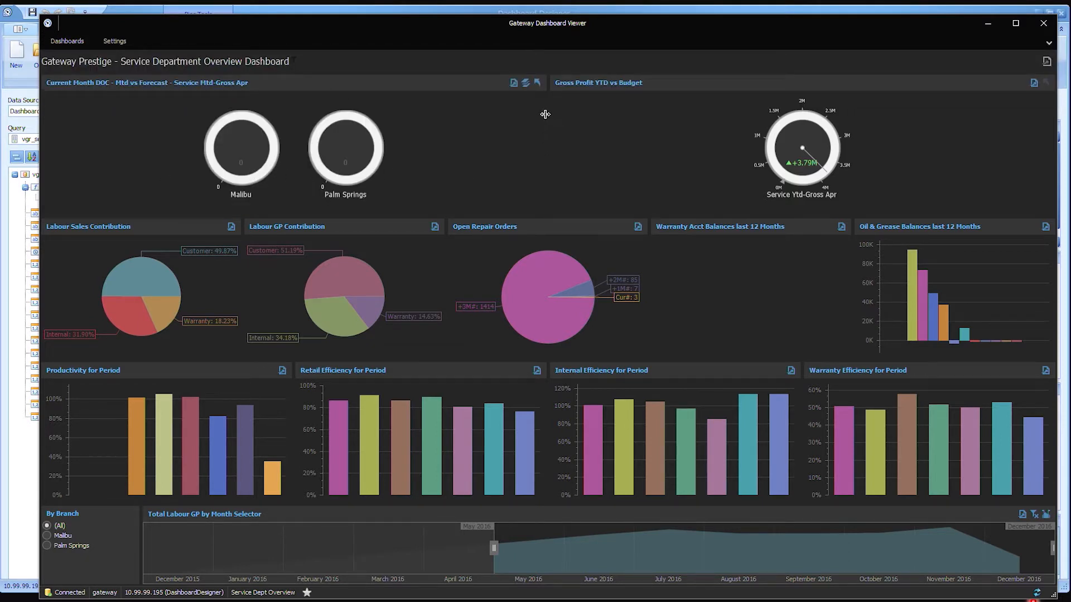
pyautogui.click(538, 83)
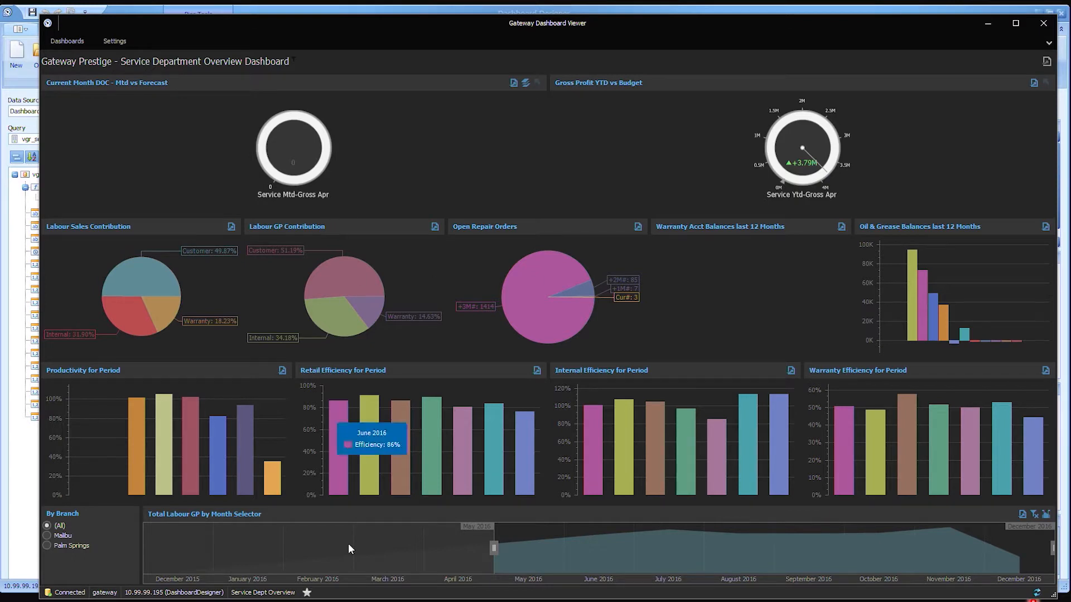
pyautogui.moveTo(494, 549); pyautogui.dragTo(806, 546)
pyautogui.moveTo(943, 558); pyautogui.dragTo(881, 568)
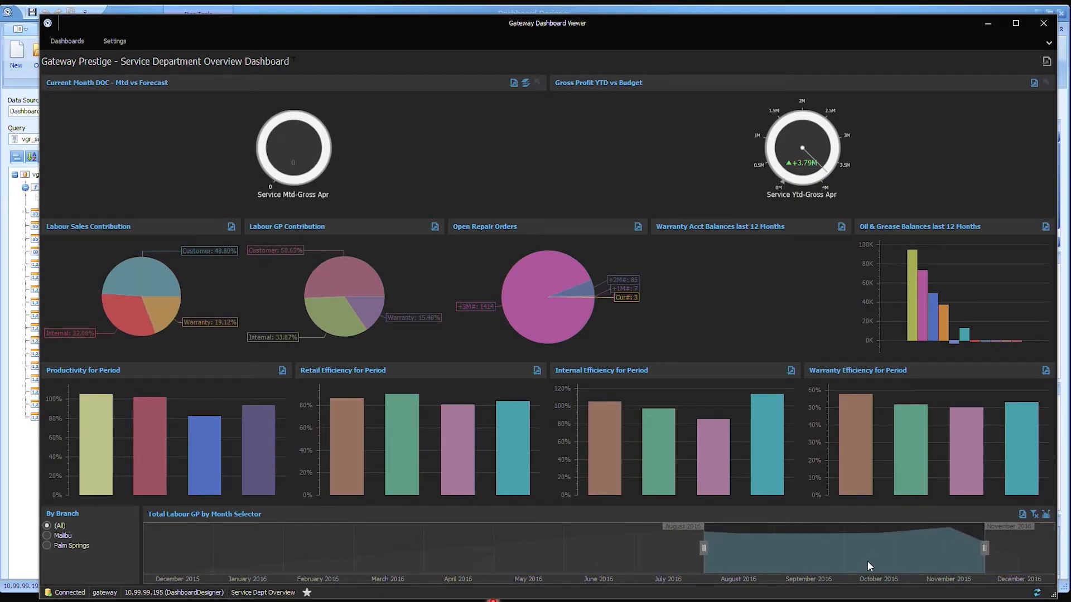
# Open the Combined Debtors Overview dashboard from the Admin dashboards and examine the Service - Payment Pending list
pyautogui.click(66, 44)
pyautogui.click(93, 83)
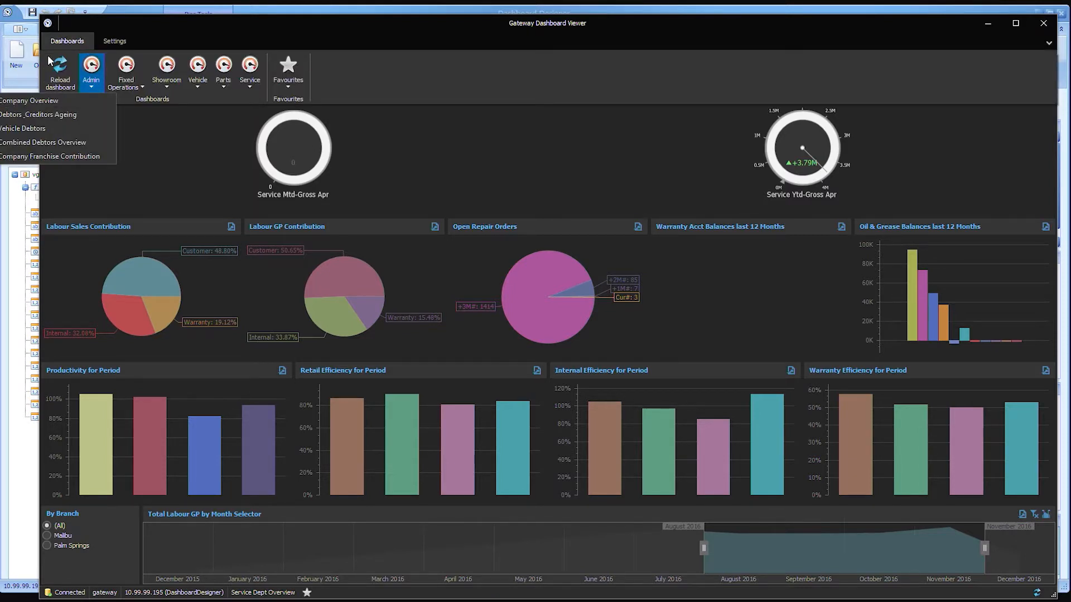
pyautogui.click(45, 143)
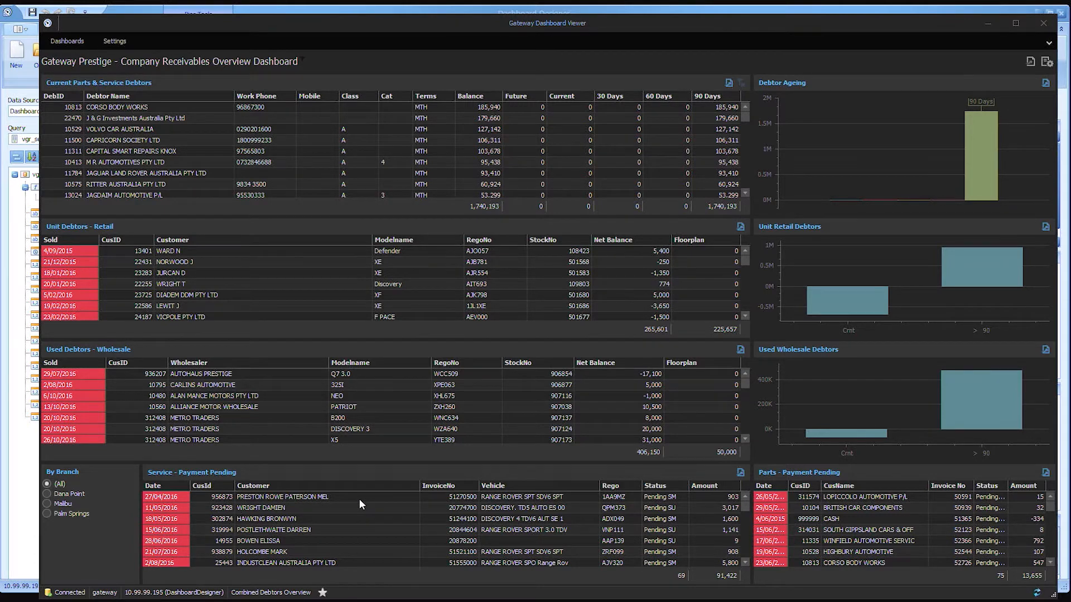
pyautogui.click(641, 507)
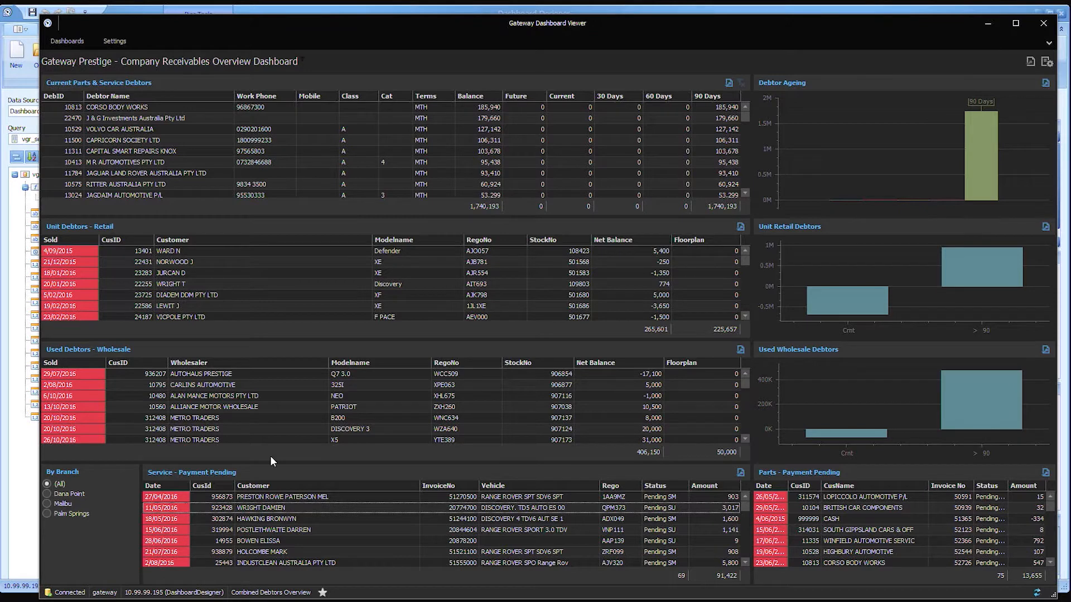
# Open the All Unit Stock Values dashboard from the Vehicle dashboards
pyautogui.click(58, 42)
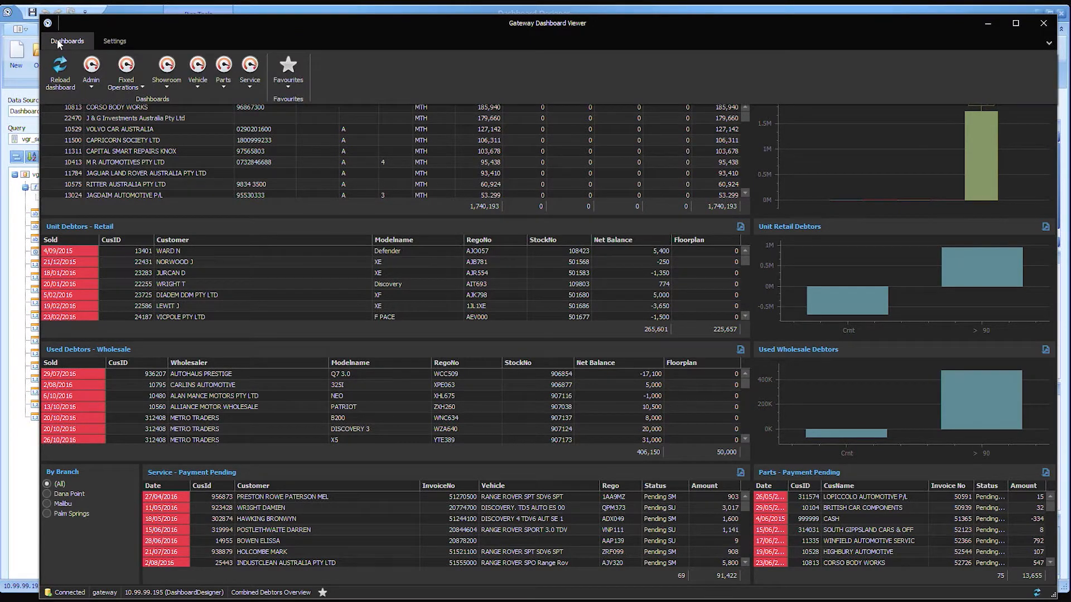
pyautogui.click(197, 88)
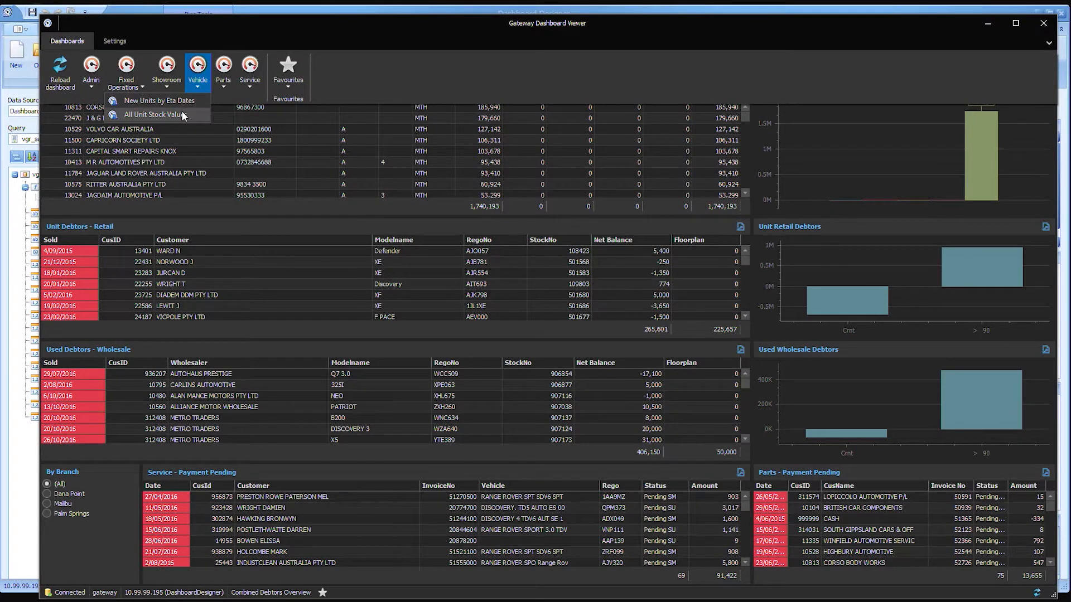
pyautogui.click(179, 111)
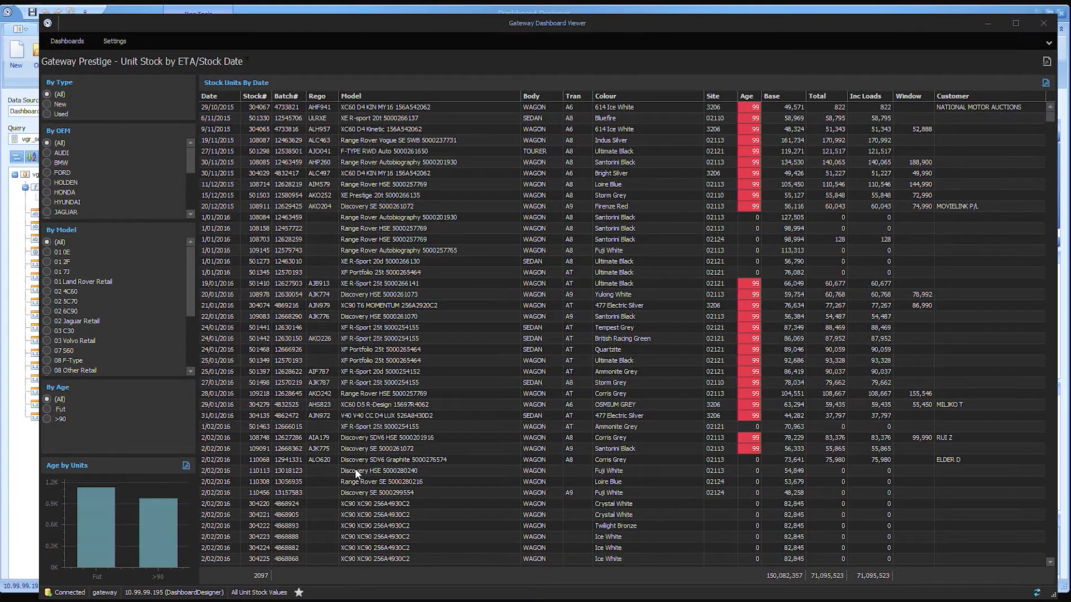
# Open the New Units by Eta Dates dashboard from the Vehicle dashboards
pyautogui.click(67, 41)
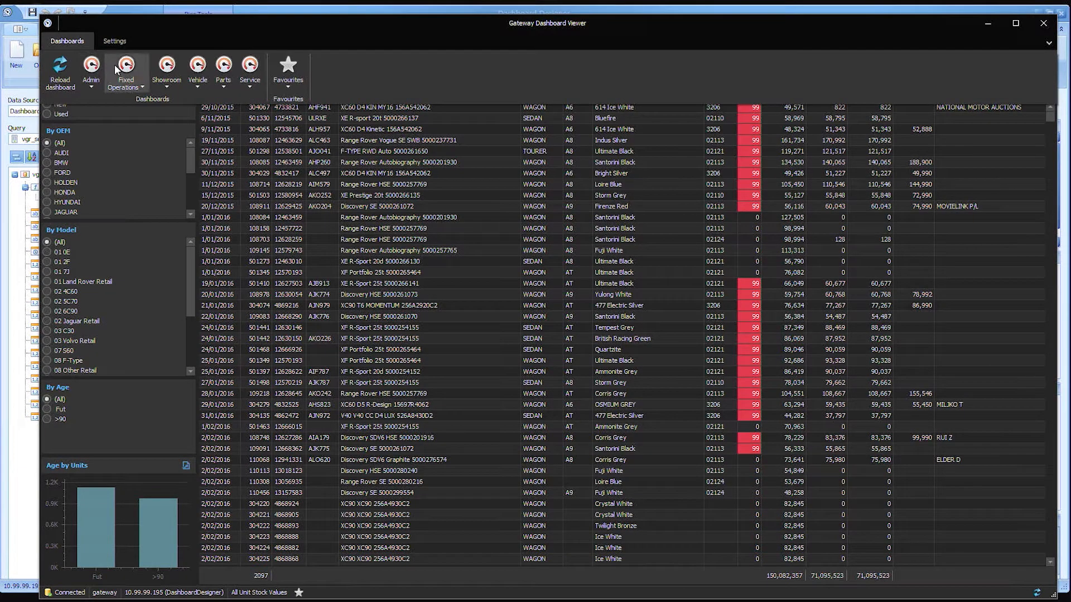
pyautogui.click(161, 82)
pyautogui.click(203, 84)
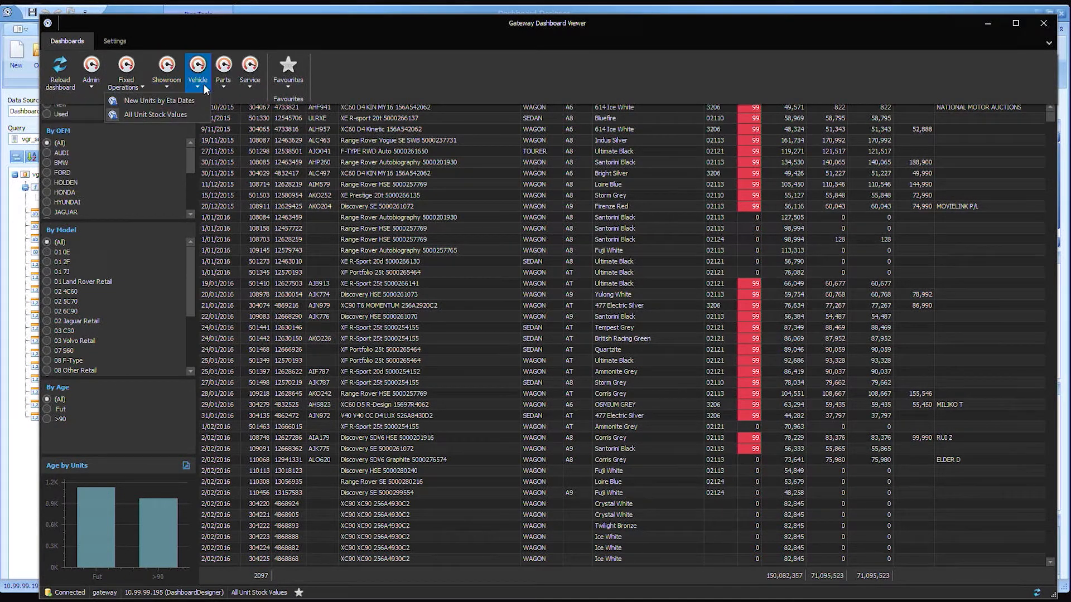
pyautogui.click(182, 100)
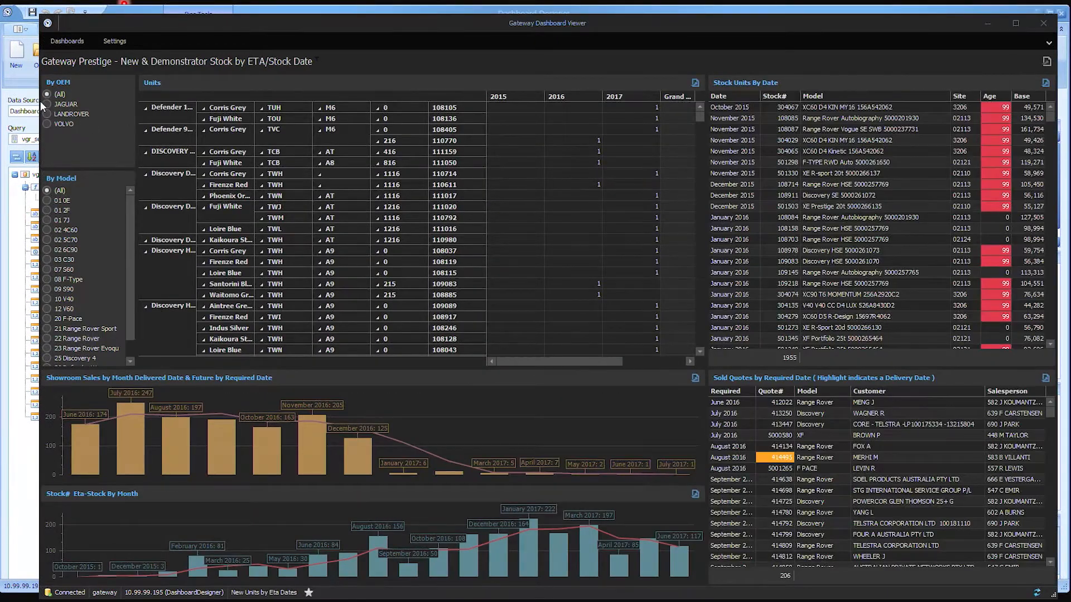
# Filter the New & Demonstrator Stock dashboard by the OEM JAGUAR and examine its showroom sales and ETA stock charts
pyautogui.click(47, 103)
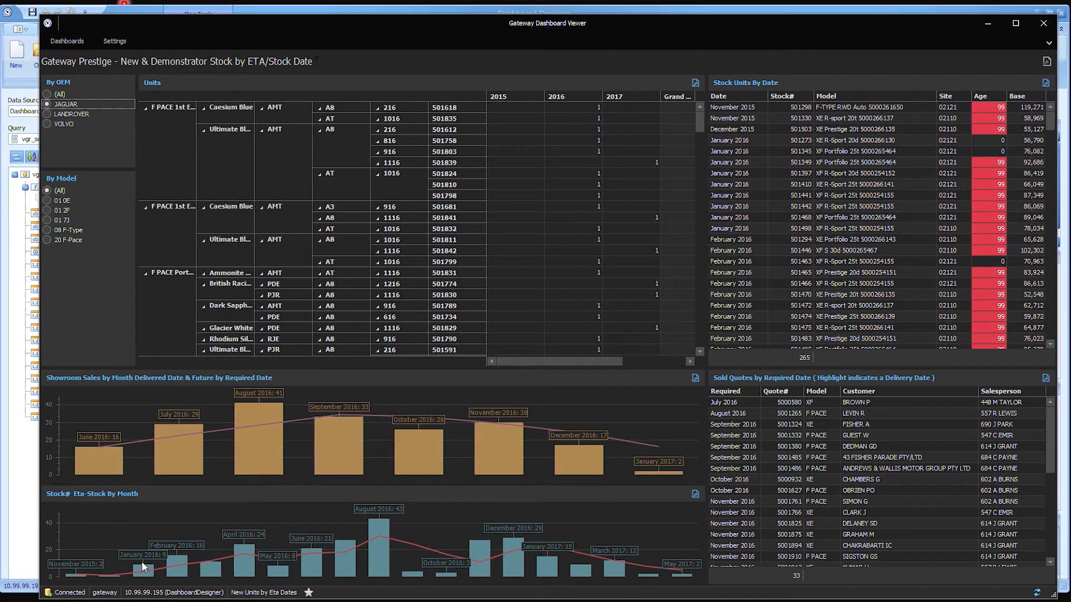
pyautogui.moveTo(168, 521)
pyautogui.moveTo(624, 450)
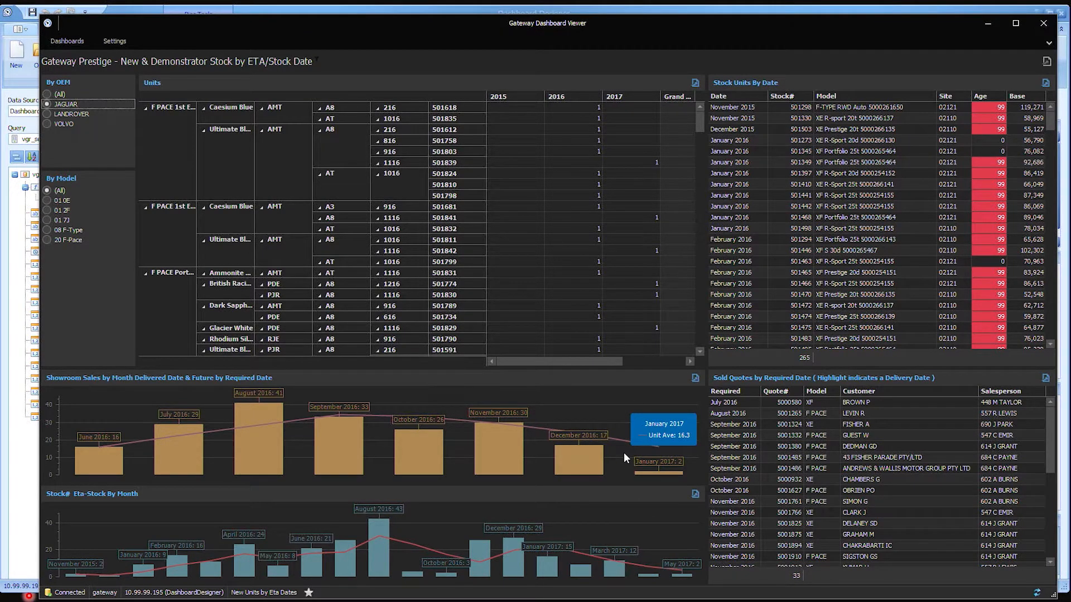
# Filter the New & Demonstrator Stock dashboard by the OEM LANDROVER and the model 23 Range Rover Evoqu
pyautogui.click(47, 113)
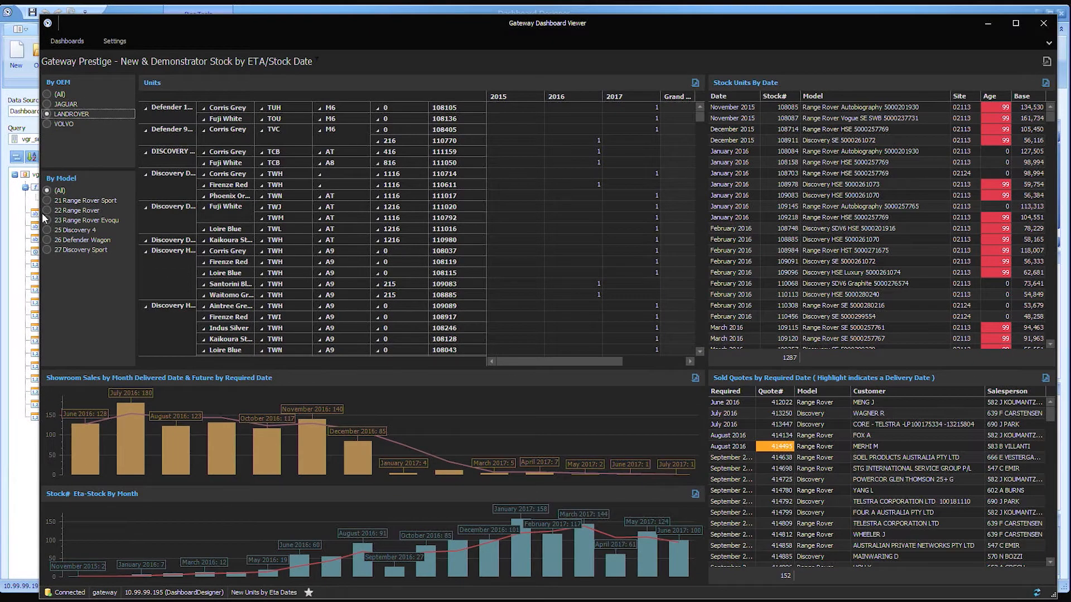
pyautogui.click(46, 219)
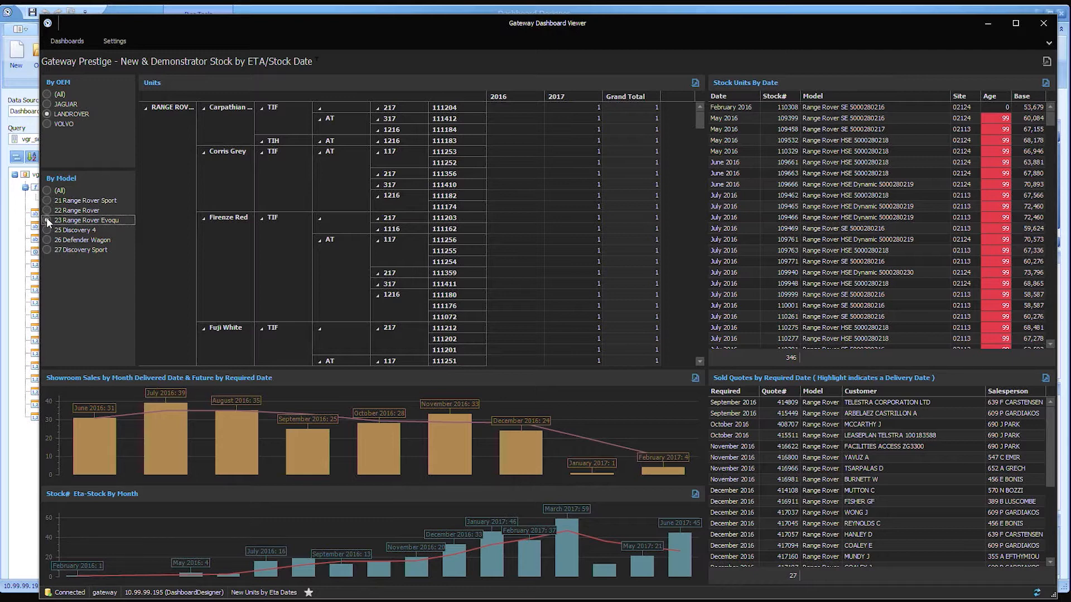
pyautogui.click(46, 220)
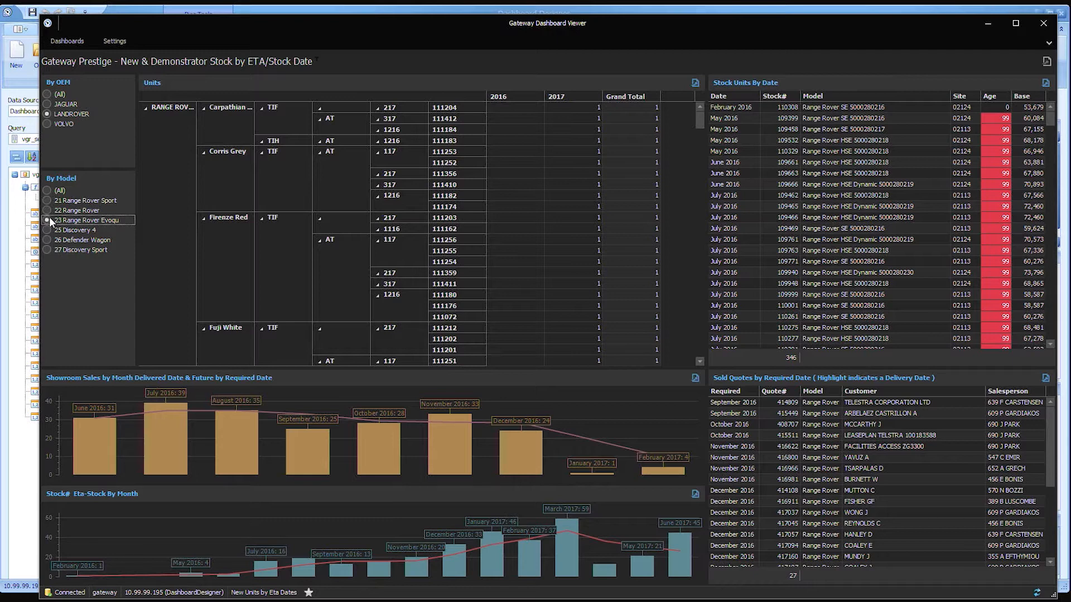
# Open the Company Franchise Contribution dashboard from the Admin dashboards
pyautogui.click(62, 41)
pyautogui.click(90, 83)
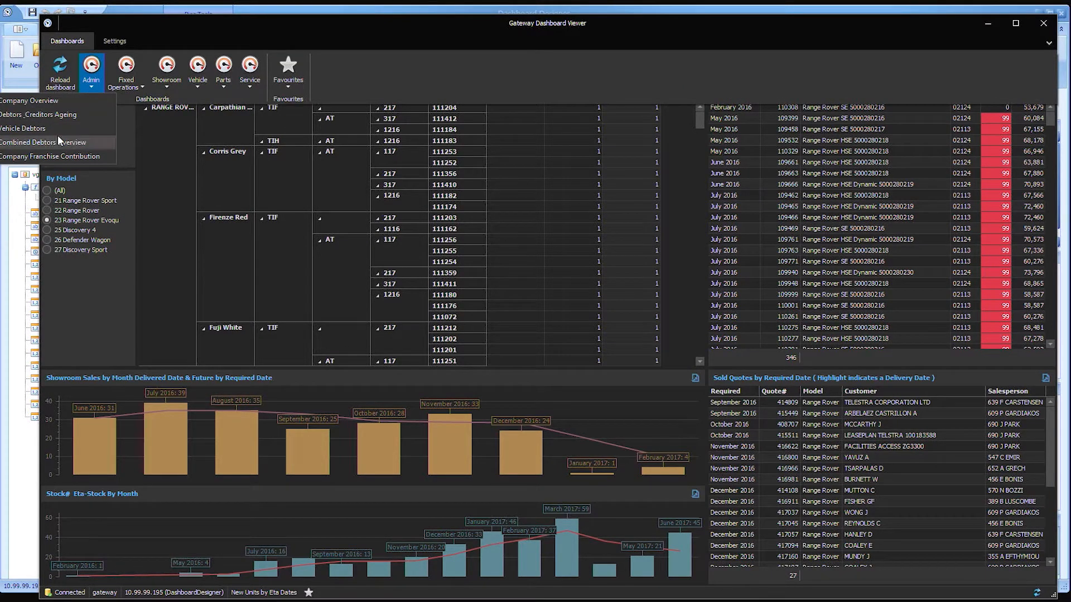
pyautogui.click(64, 156)
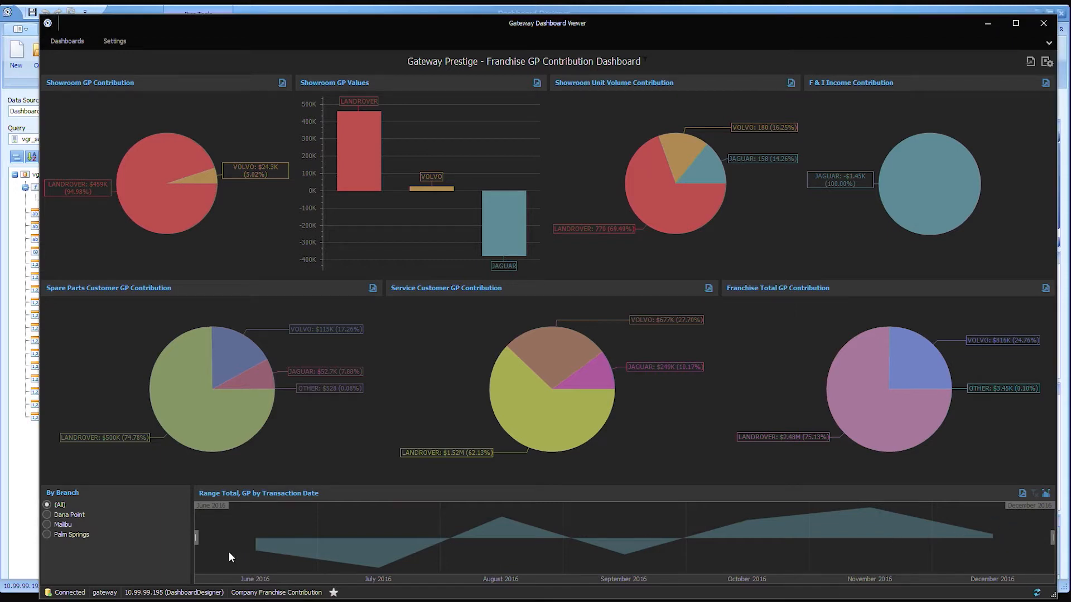
# Limit the franchise GP contribution dashboard to October through December 2016 and examine the showroom and franchise total contribution charts
pyautogui.moveTo(352, 544); pyautogui.dragTo(687, 539)
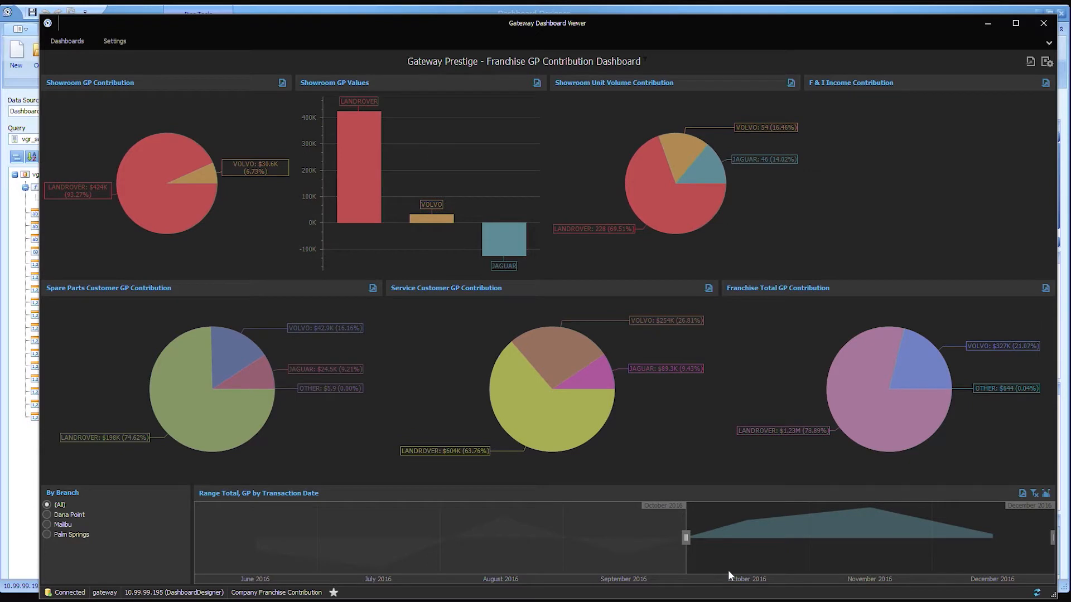
pyautogui.moveTo(140, 202)
pyautogui.moveTo(202, 187)
pyautogui.moveTo(883, 401)
# Open the Parts Sales by Customer dashboard from the Parts dashboards
pyautogui.click(75, 43)
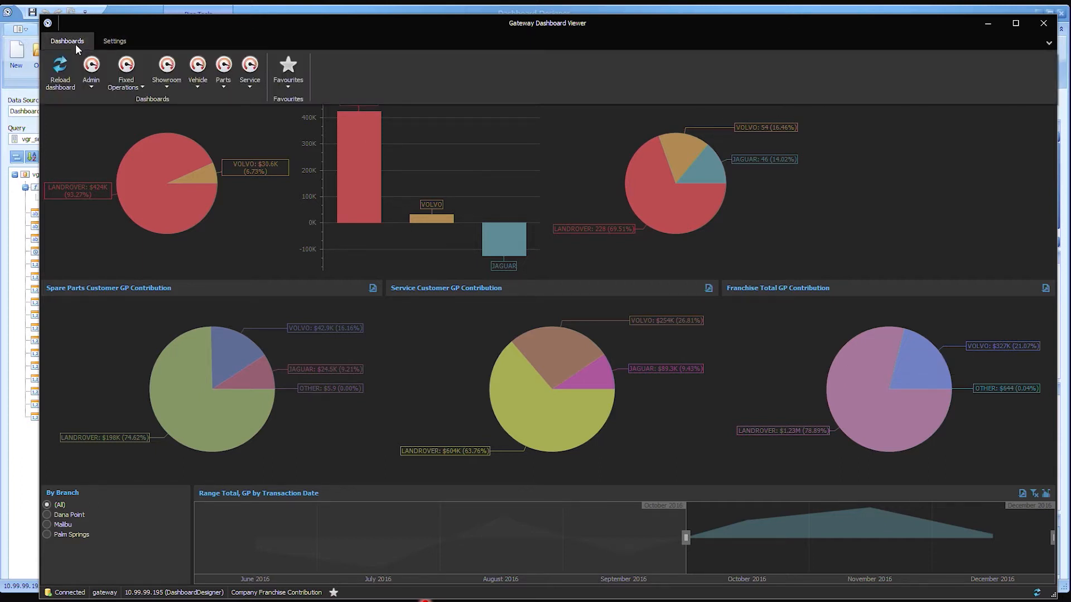
pyautogui.click(219, 83)
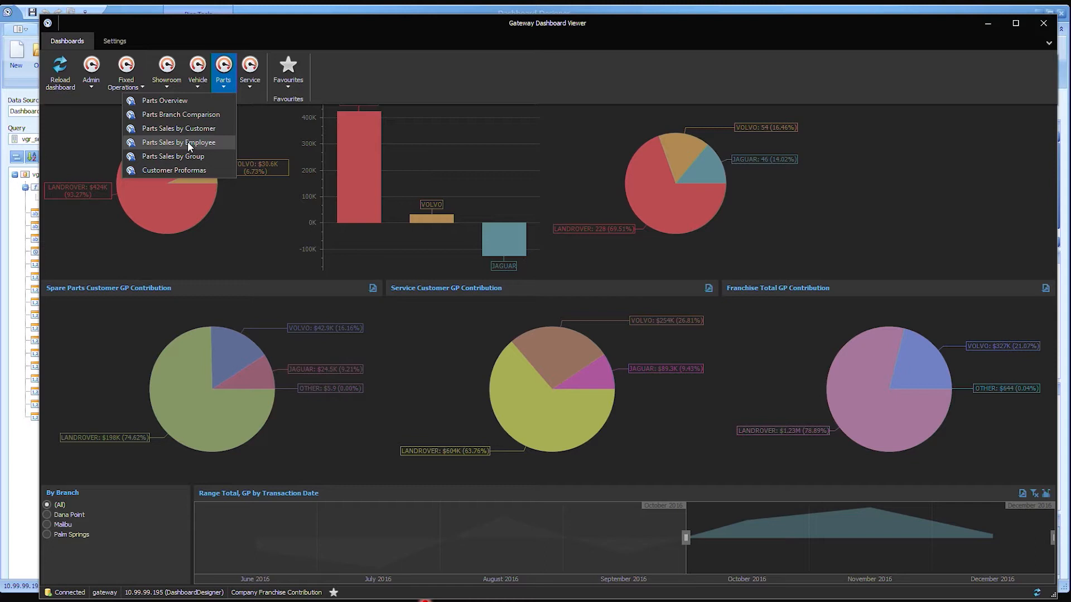
pyautogui.click(185, 127)
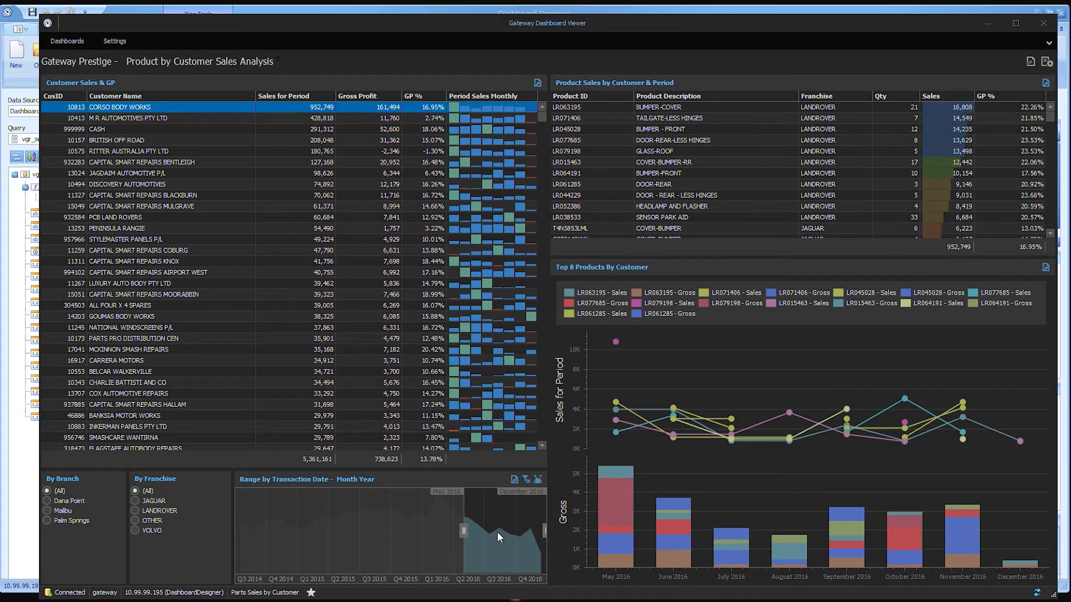
# Shift the transaction date range to June 2015 through January 2016 and select the customer PCB LAND ROVERS
pyautogui.moveTo(497, 531); pyautogui.dragTo(381, 535)
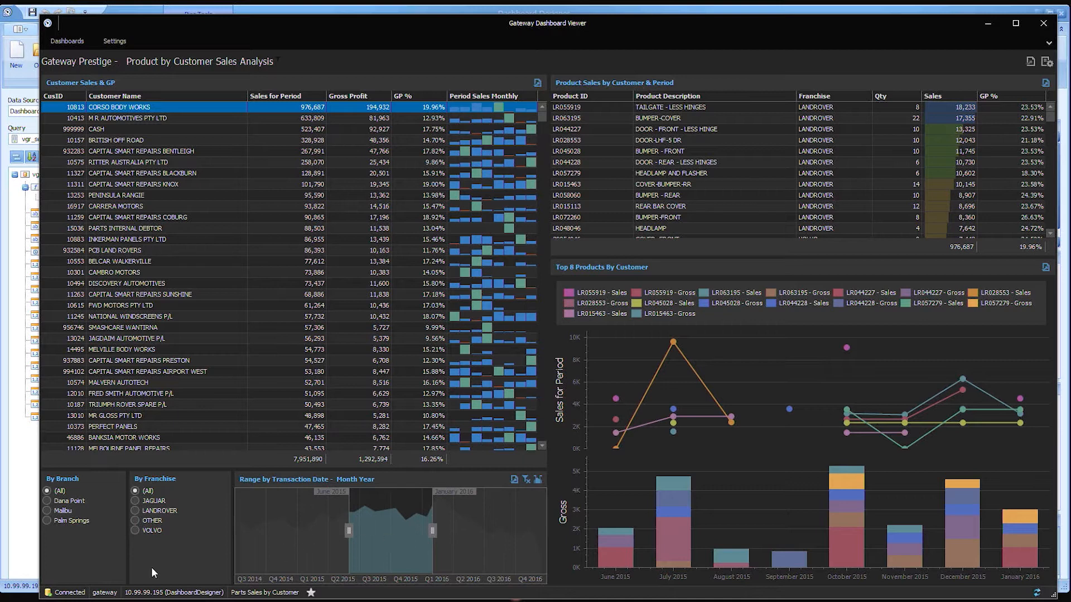
pyautogui.click(259, 251)
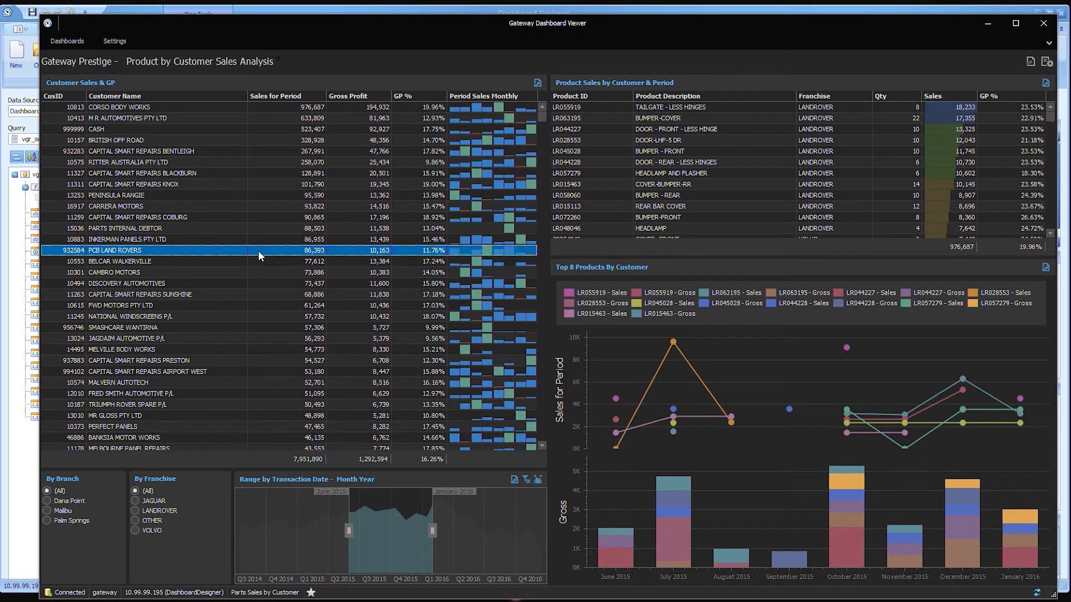